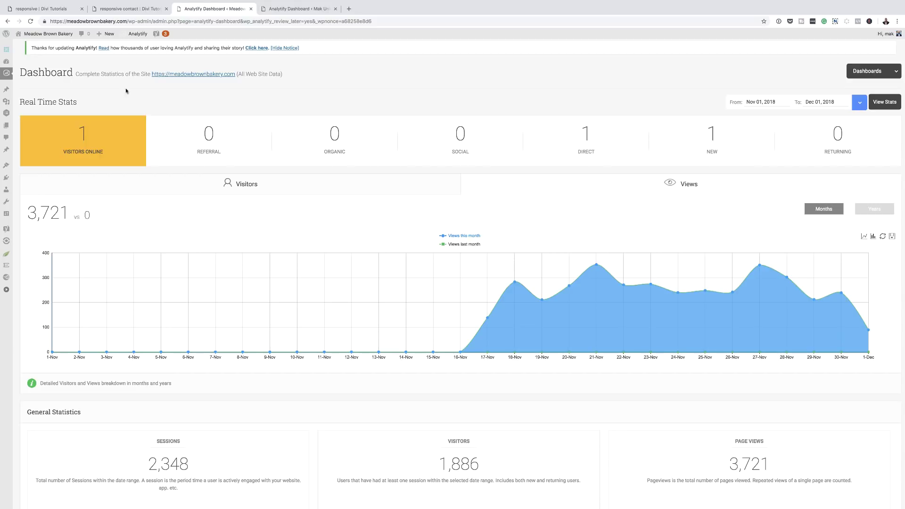
# Scroll down through the Analytify statistics dashboard to review the figures
pyautogui.scroll(-2, 272, 278)
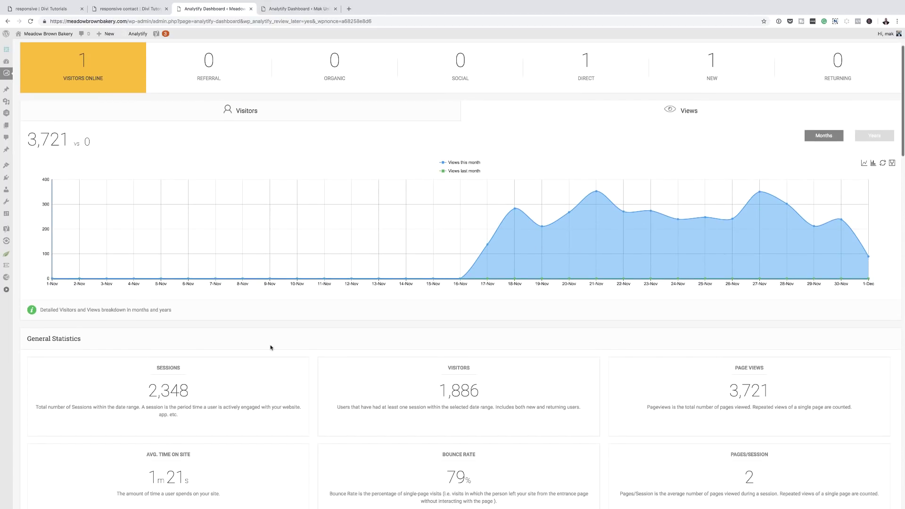
pyautogui.scroll(-2, 270, 344)
pyautogui.scroll(-2, 270, 345)
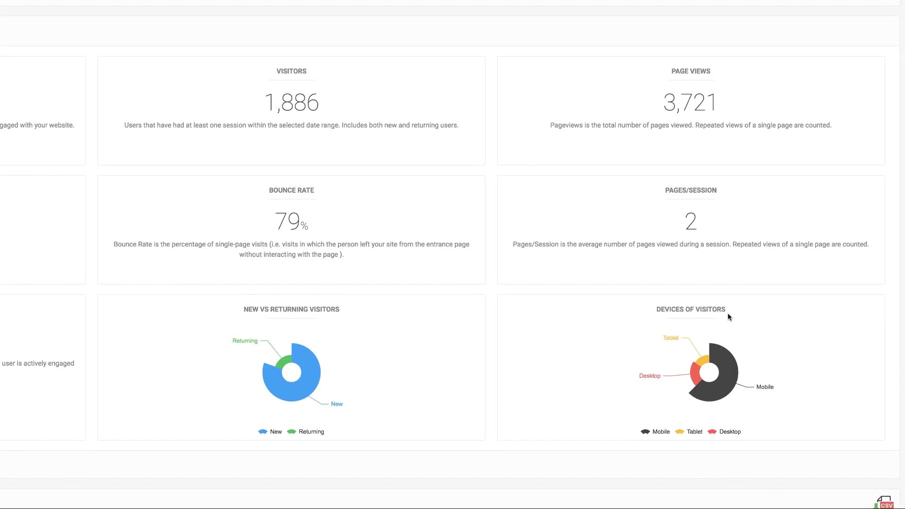
pyautogui.moveTo(729, 392)
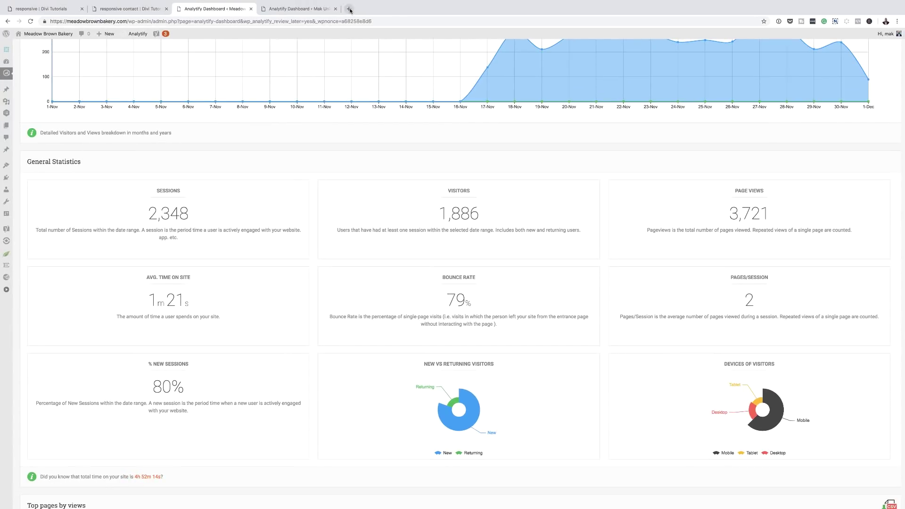
# Load meadowbrownbakery.com in a new tab, browse its homepage, then close it
pyautogui.click(349, 8)
pyautogui.write('meadowbrownbakery.com')
pyautogui.press('Return')
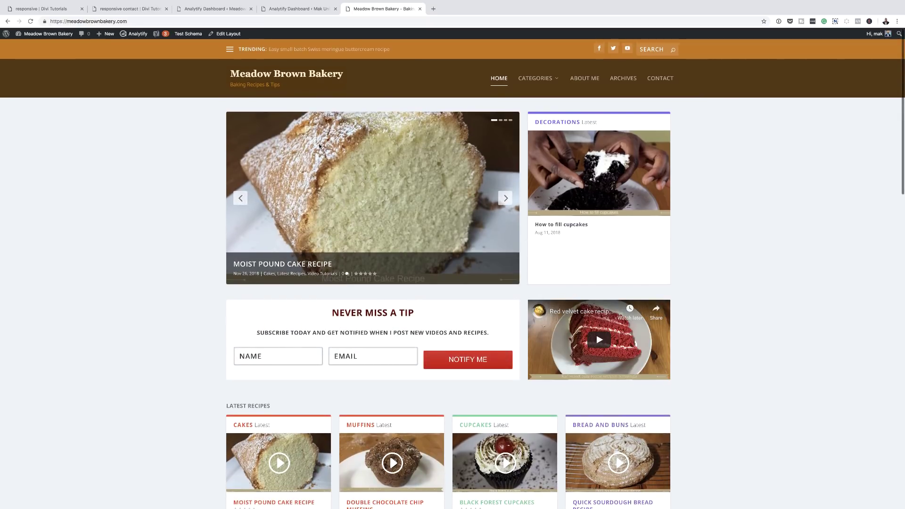
pyautogui.scroll(-3, 174, 365)
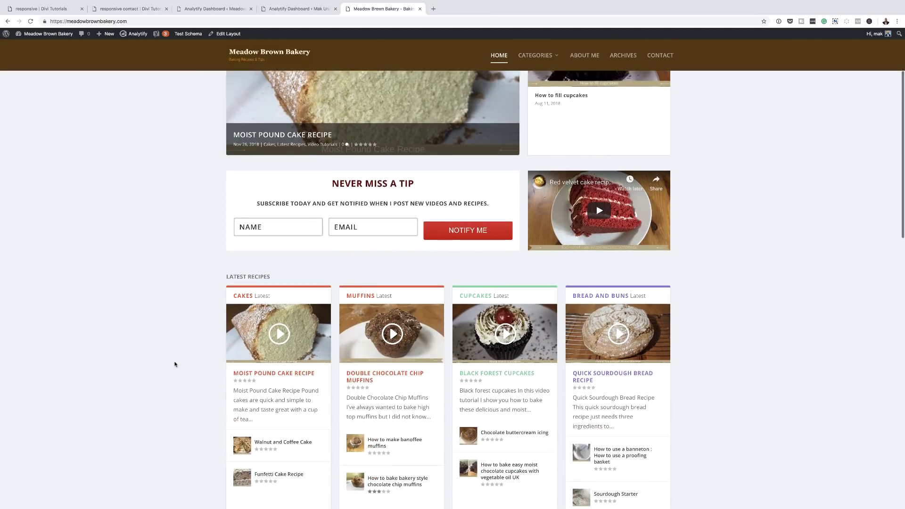
pyautogui.scroll(-2, 175, 364)
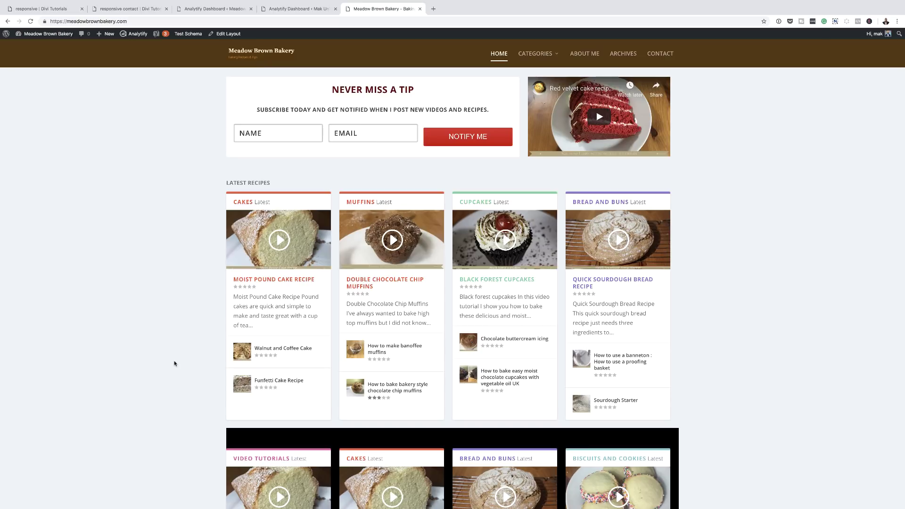
pyautogui.scroll(-2, 194, 360)
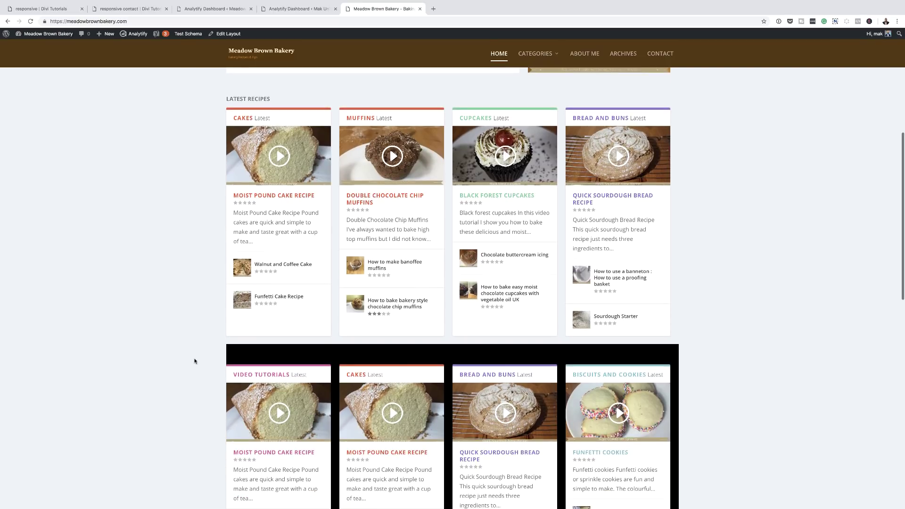
pyautogui.scroll(-6, 194, 361)
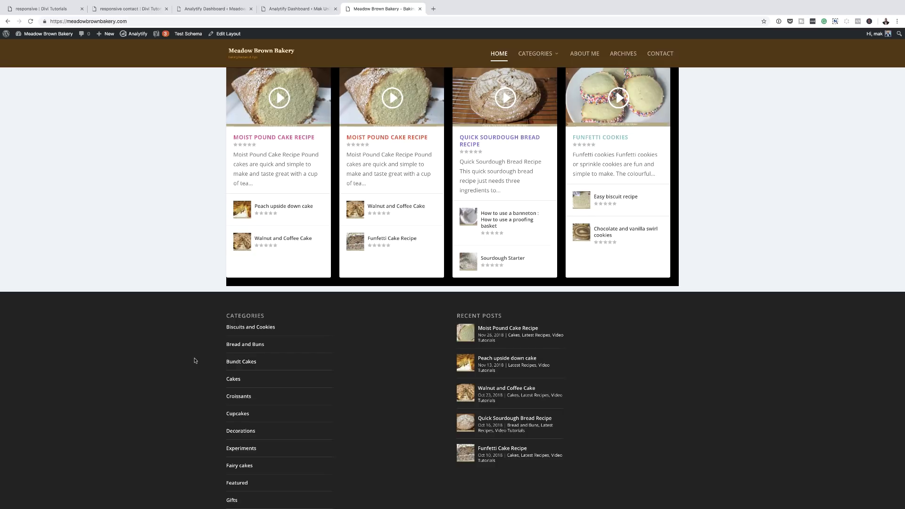
pyautogui.scroll(5, 194, 361)
pyautogui.scroll(9, 194, 360)
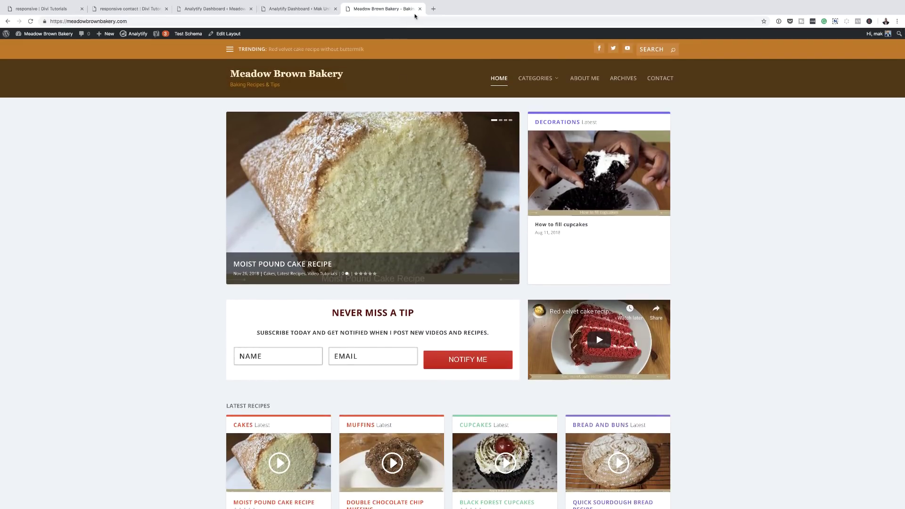
pyautogui.click(420, 9)
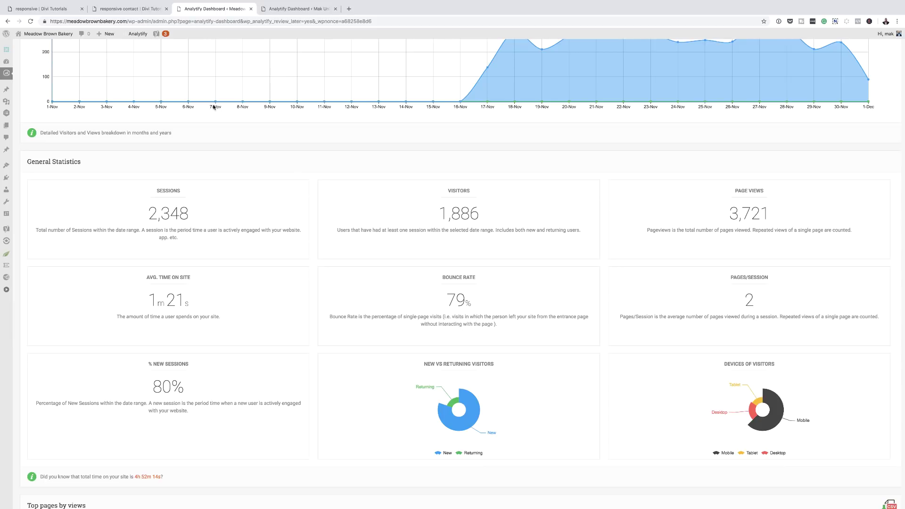
# Switch to the marketingwithmak.com Analytify dashboard and scroll to the Devices of Visitors chart
pyautogui.click(287, 9)
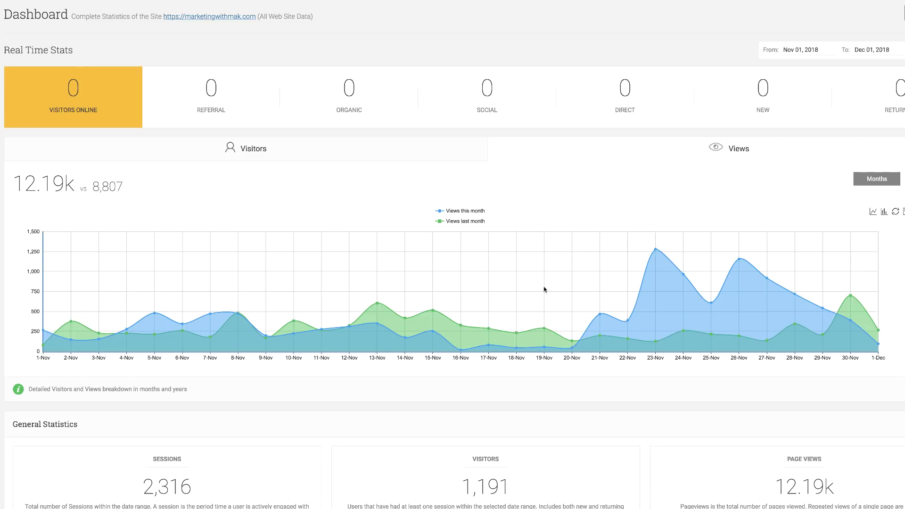
pyautogui.scroll(-1, 460, 279)
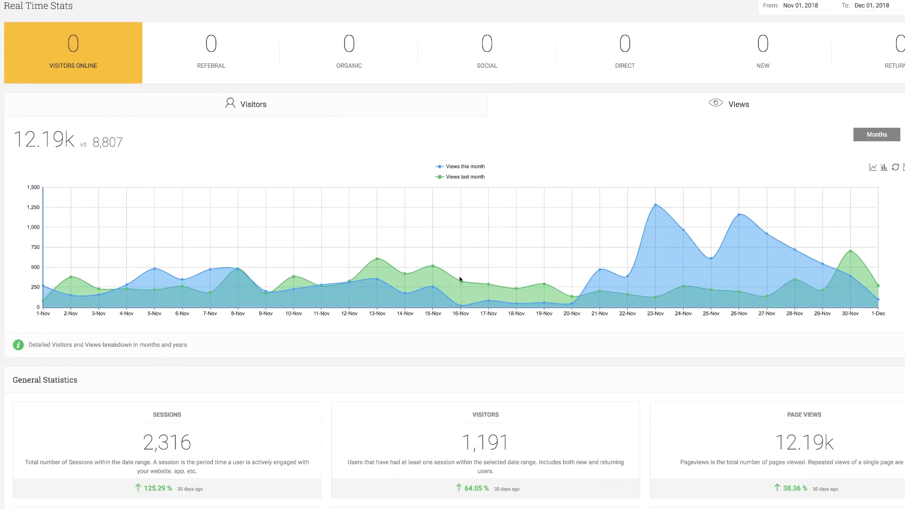
pyautogui.scroll(-3, 460, 279)
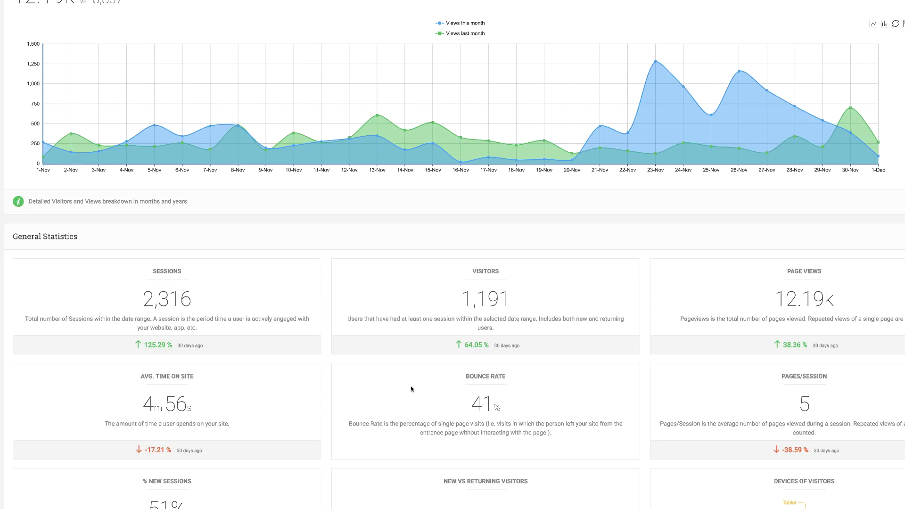
pyautogui.scroll(-2, 399, 375)
pyautogui.scroll(-1, 398, 375)
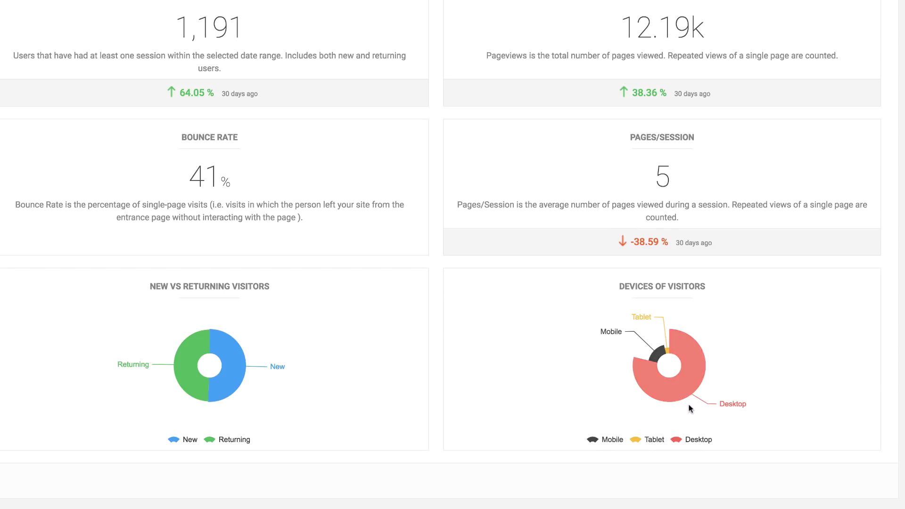
pyautogui.moveTo(701, 394)
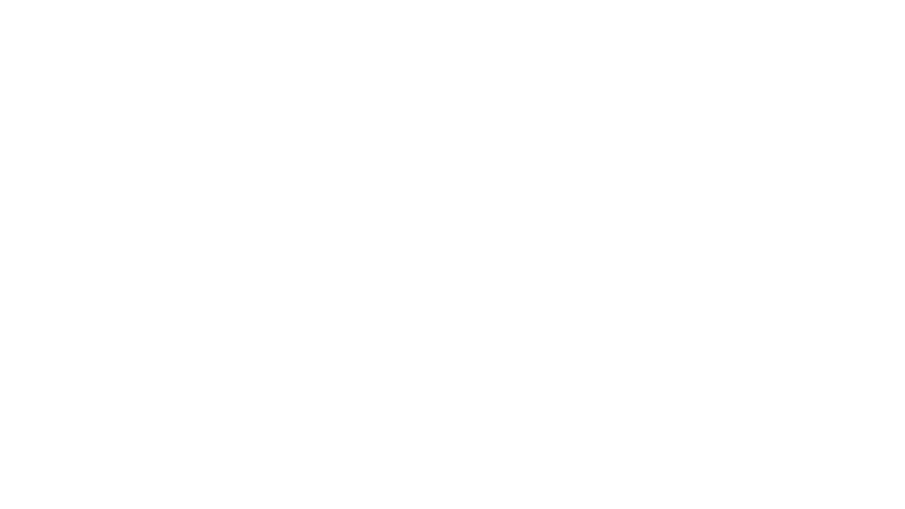
# Return to the Divi Tutorials 'responsive' page, scroll through it, and expand the builder's page settings bar
pyautogui.click(60, 9)
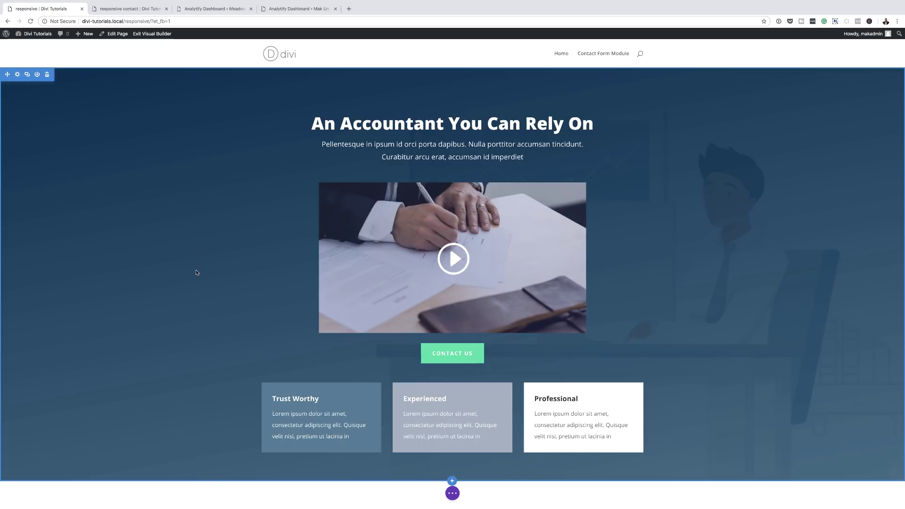
pyautogui.scroll(-6, 196, 272)
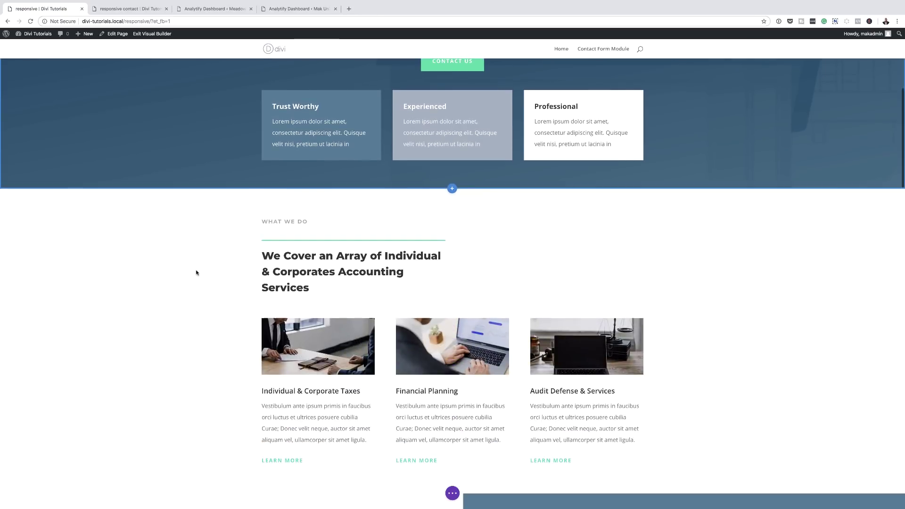
pyautogui.scroll(-8, 197, 272)
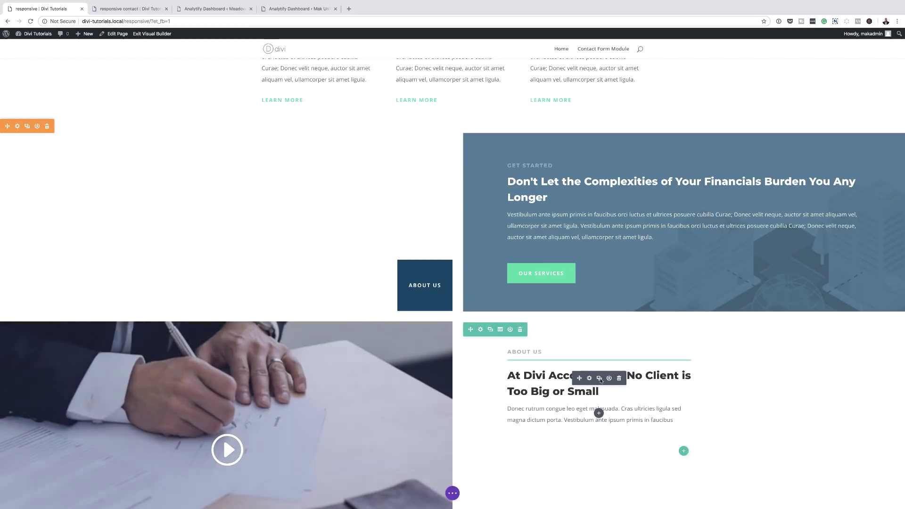
pyautogui.scroll(-4, 600, 380)
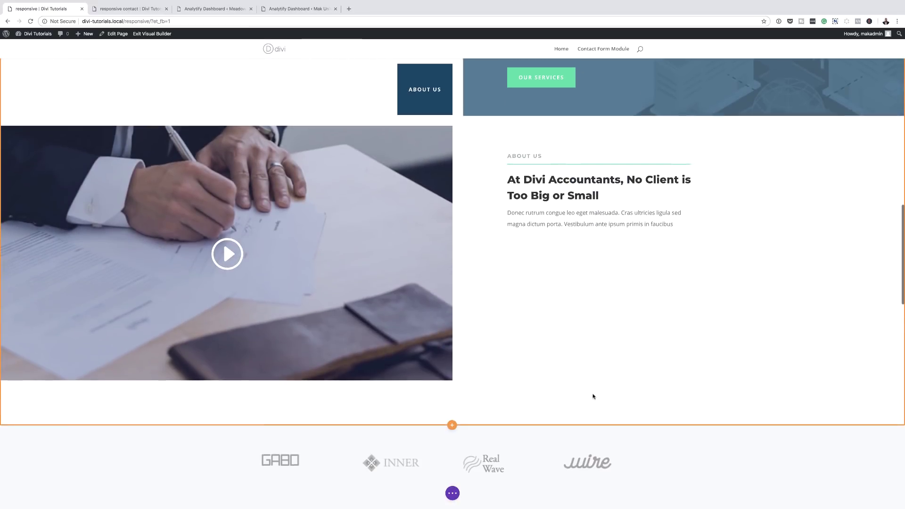
pyautogui.scroll(-11, 593, 396)
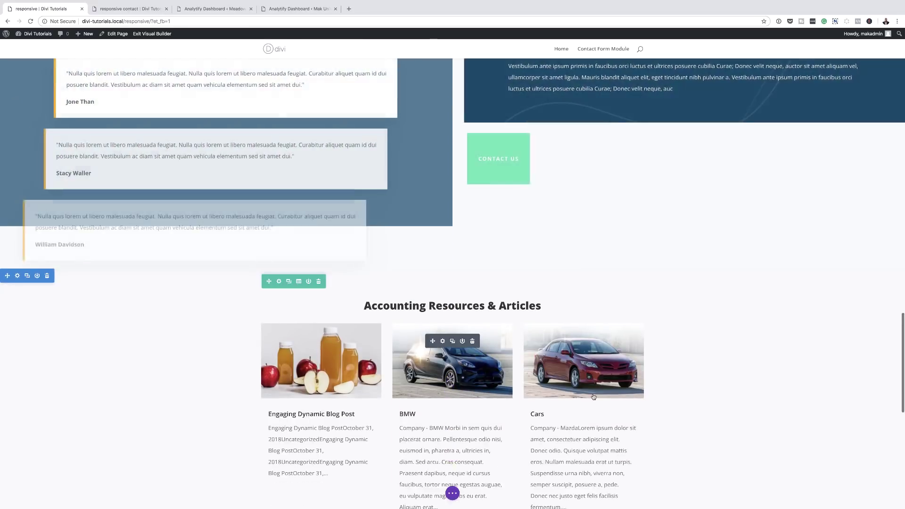
pyautogui.scroll(-5, 593, 396)
pyautogui.scroll(20, 579, 377)
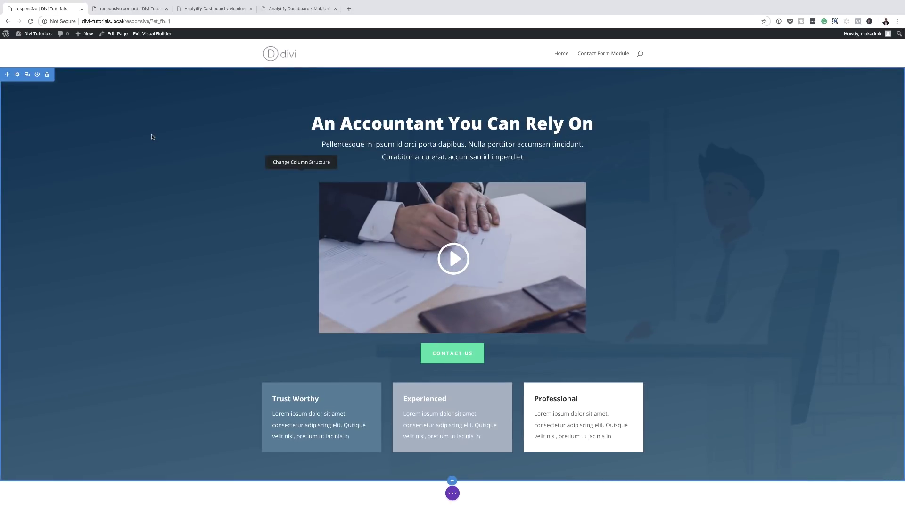
pyautogui.click(28, 485)
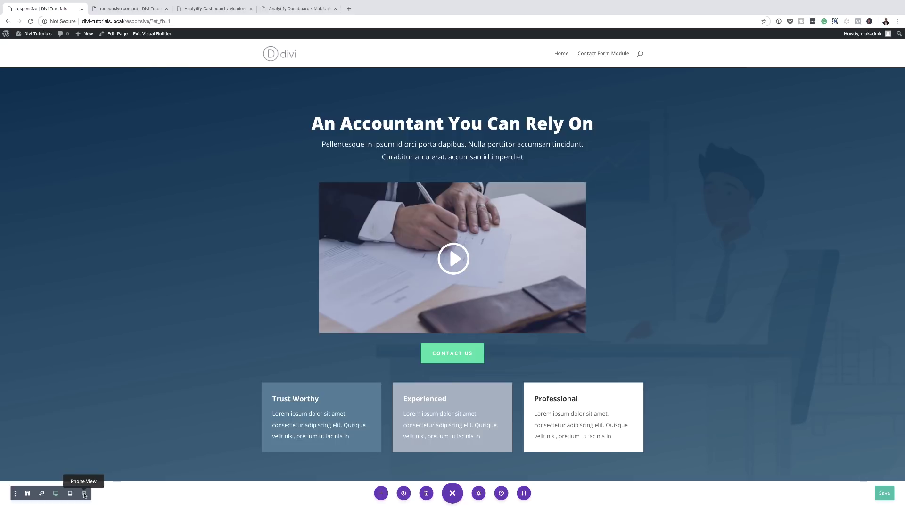
pyautogui.click(84, 493)
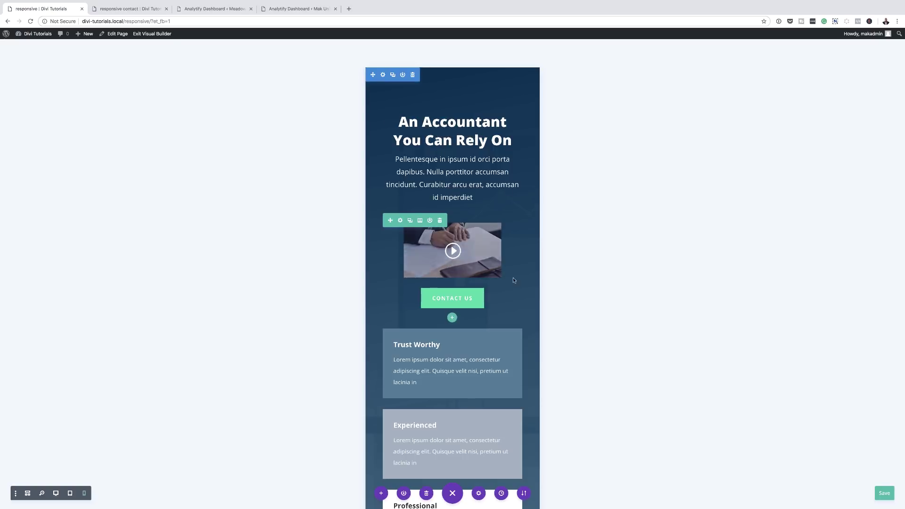
pyautogui.scroll(-5, 566, 404)
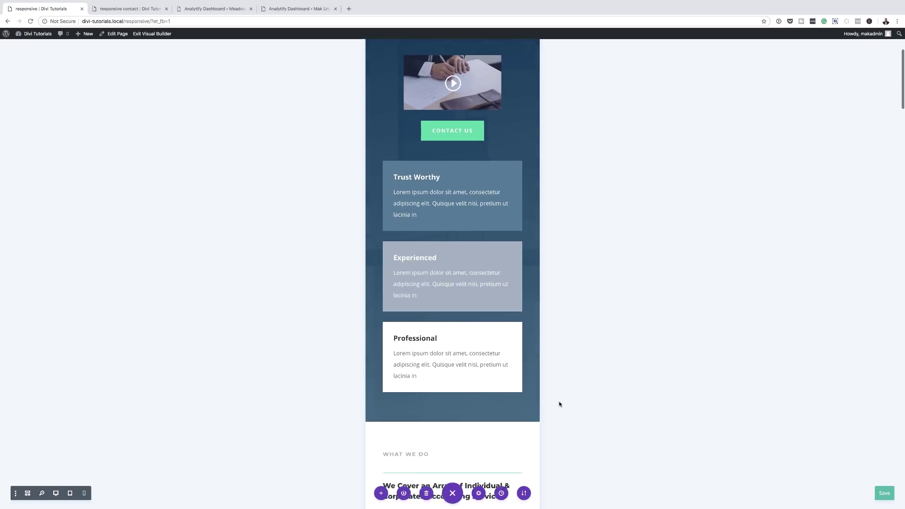
pyautogui.scroll(-15, 567, 404)
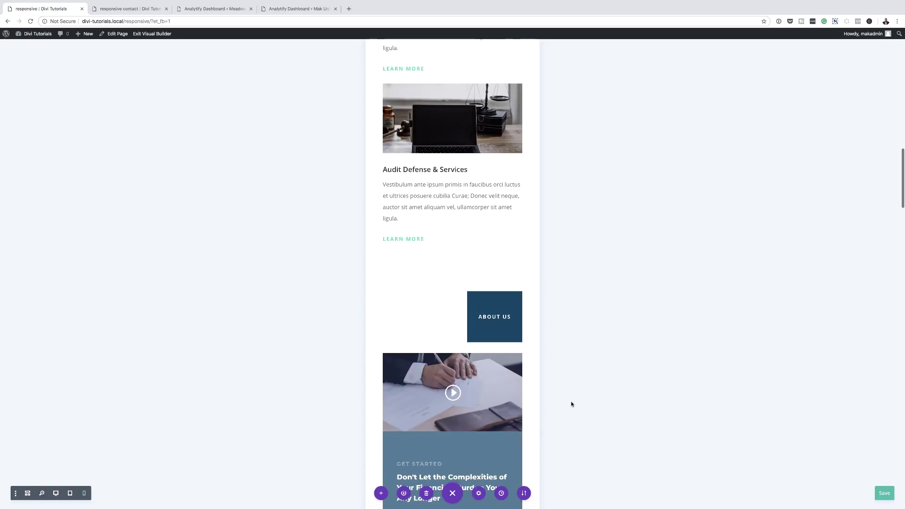
pyautogui.scroll(-20, 571, 403)
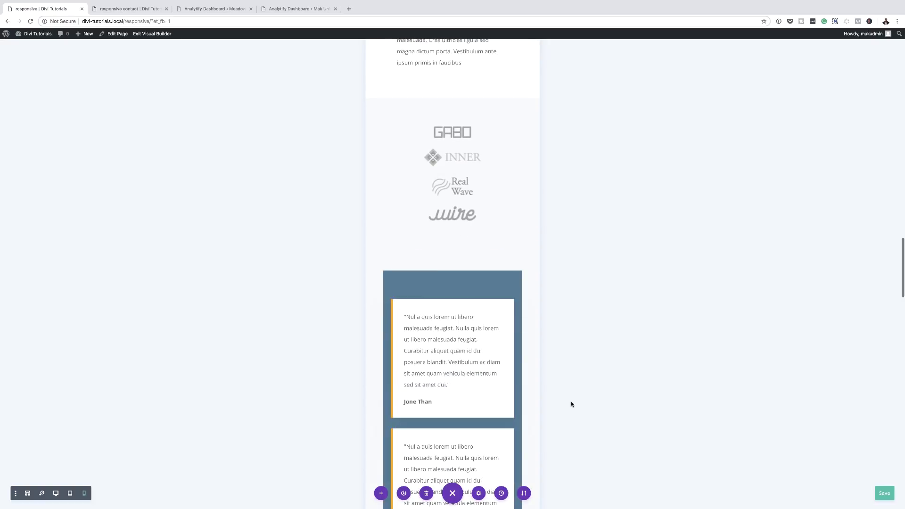
pyautogui.scroll(-20, 571, 404)
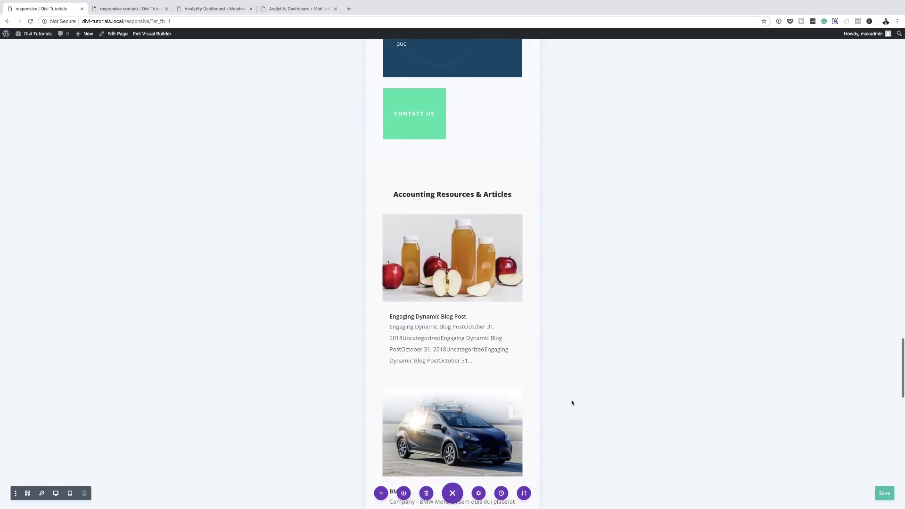
pyautogui.scroll(-15, 571, 403)
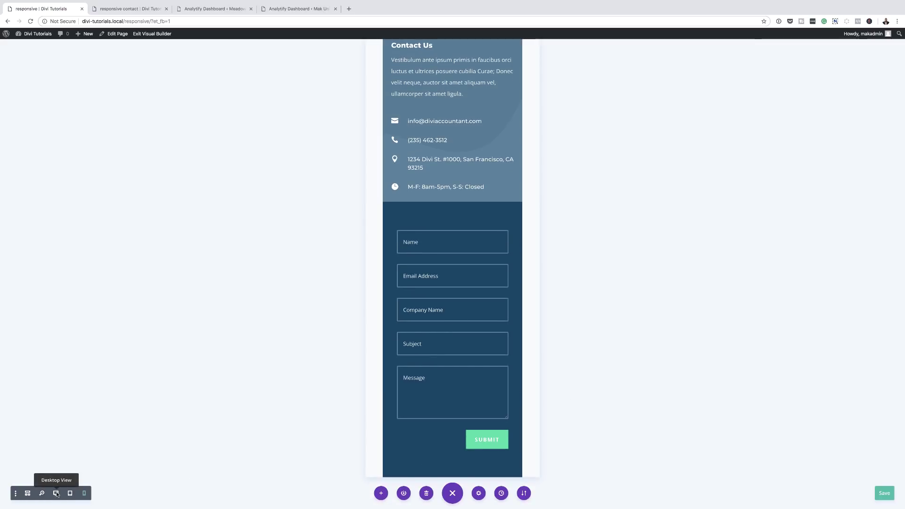
pyautogui.click(56, 493)
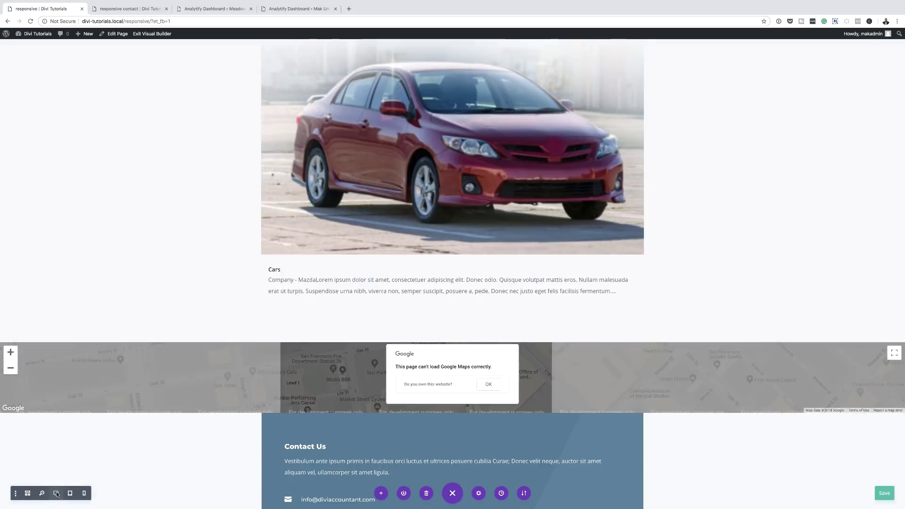
pyautogui.scroll(15, 236, 292)
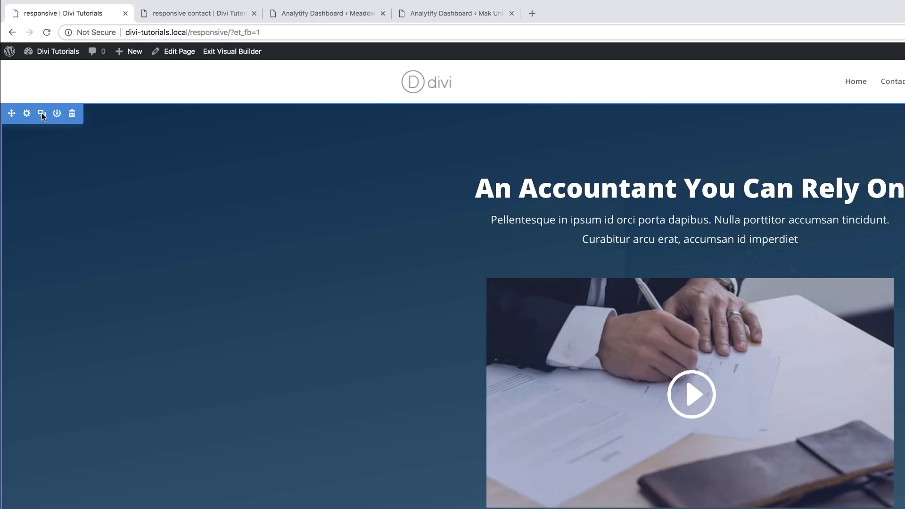
# Duplicate the accountant hero section, delete the copy's feature-box row, and open the copied heading's settings
pyautogui.click(42, 116)
pyautogui.scroll(-5, 132, 204)
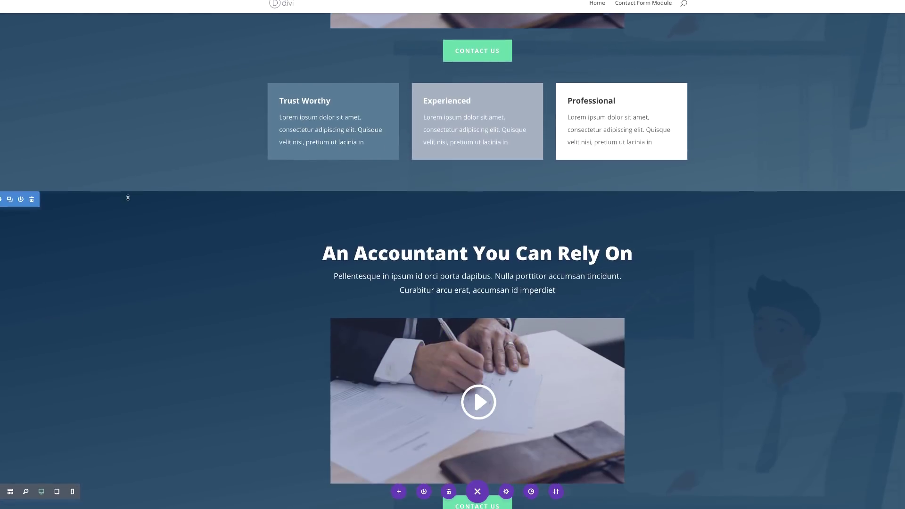
pyautogui.scroll(-5, 127, 197)
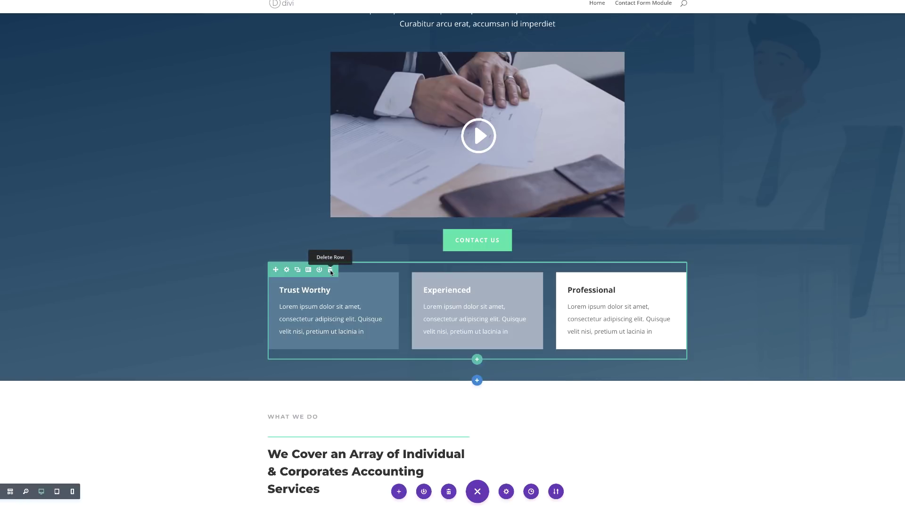
pyautogui.click(330, 271)
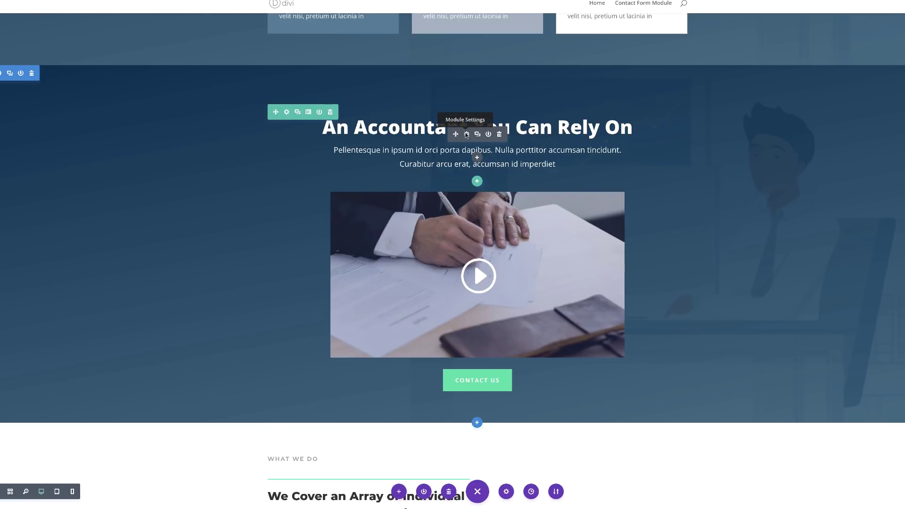
pyautogui.click(466, 135)
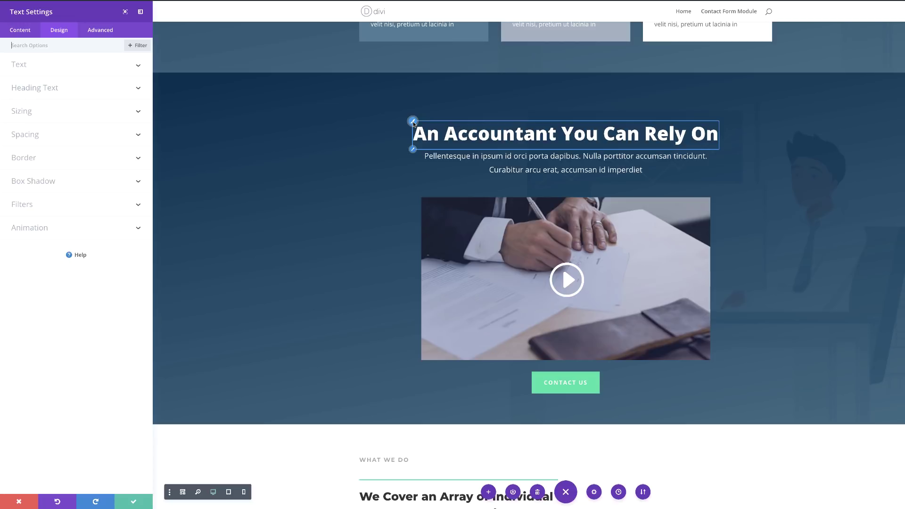
# Set the copied hero's phone heading text size to 24px and phone body text size to 16px
pyautogui.click(413, 122)
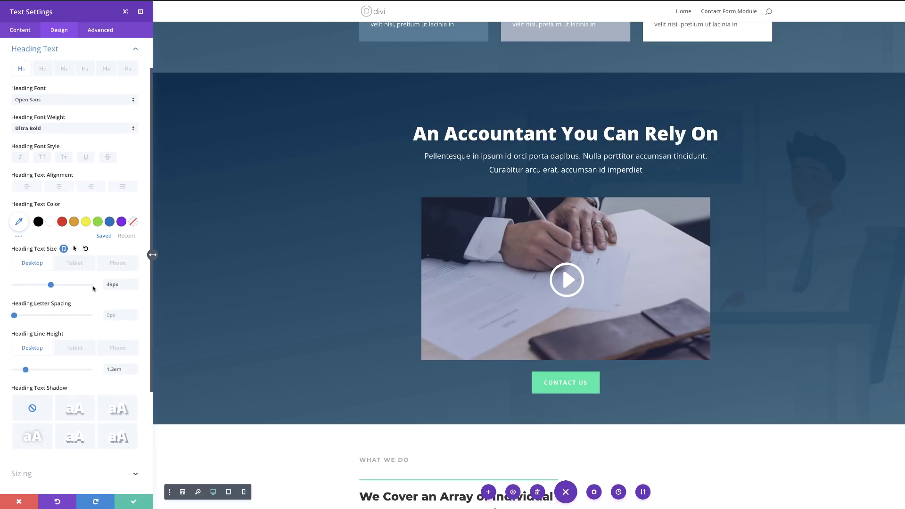
pyautogui.click(117, 263)
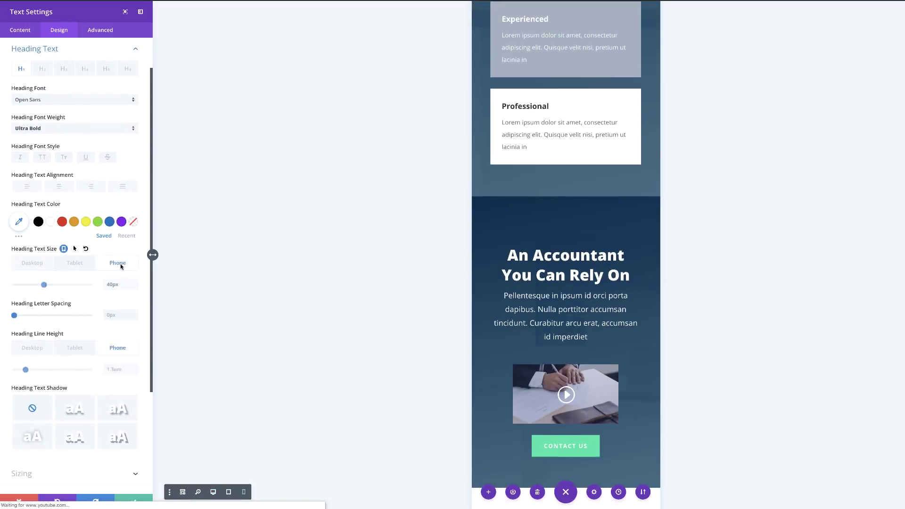
pyautogui.scroll(3, 477, 329)
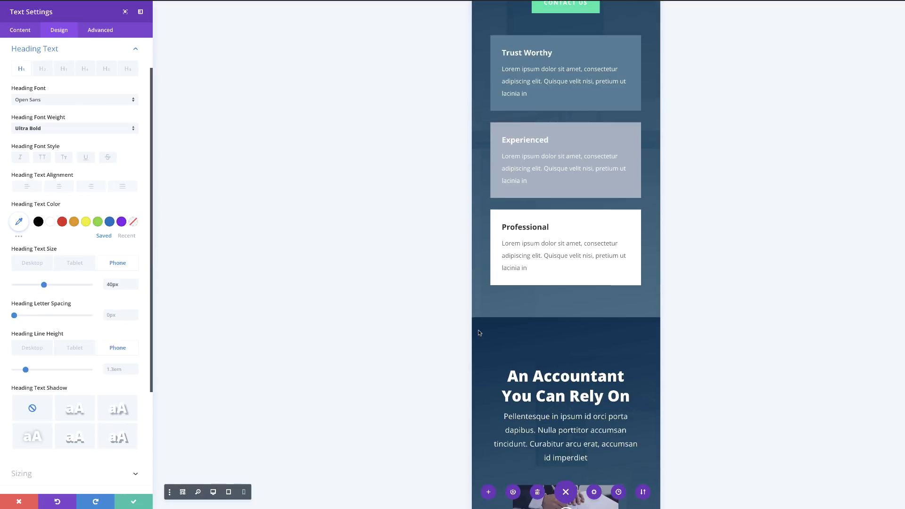
pyautogui.scroll(-1, 478, 329)
pyautogui.scroll(-1, 477, 329)
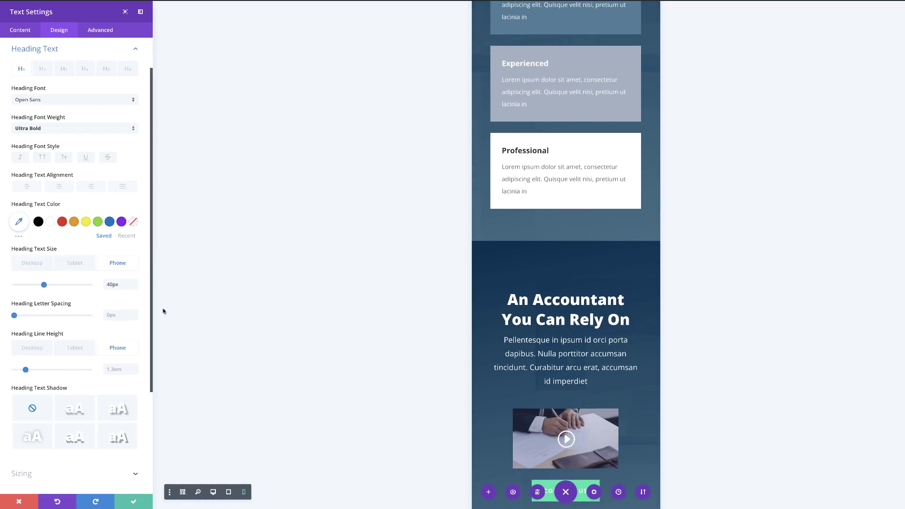
pyautogui.moveTo(44, 284); pyautogui.dragTo(31, 285)
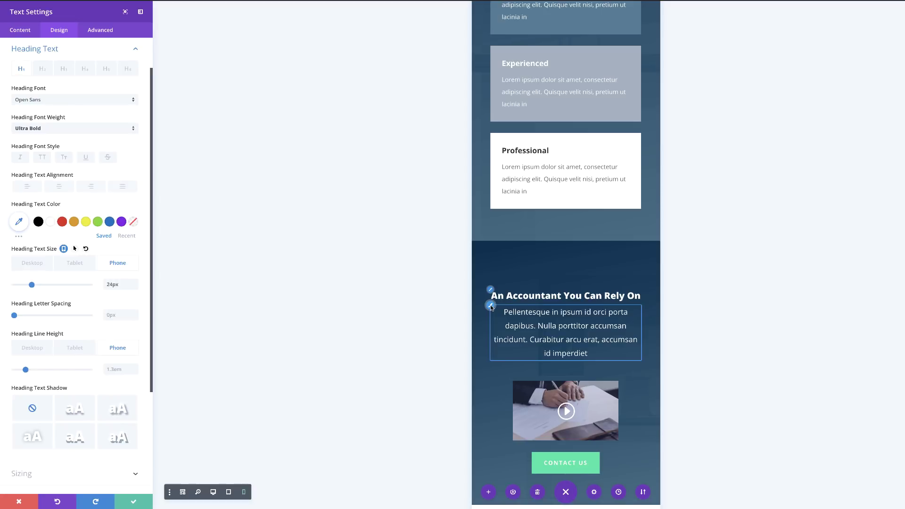
pyautogui.click(490, 306)
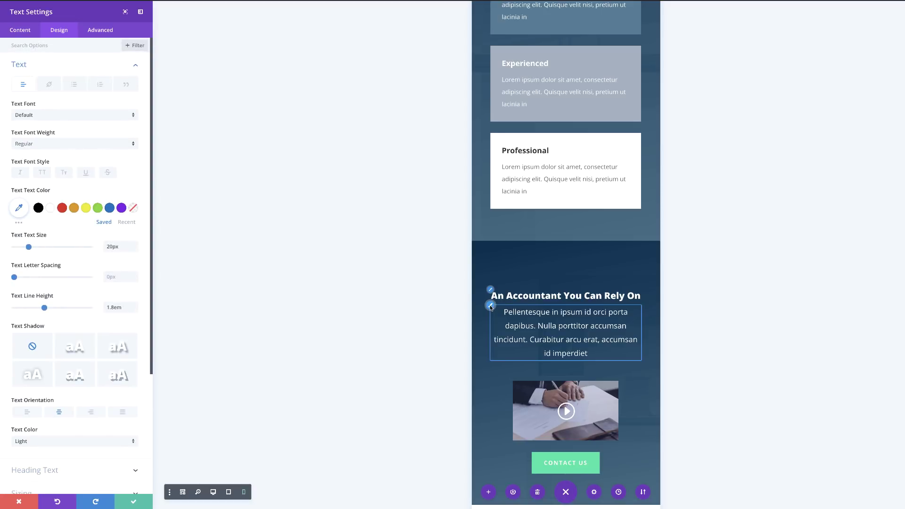
pyautogui.click(26, 247)
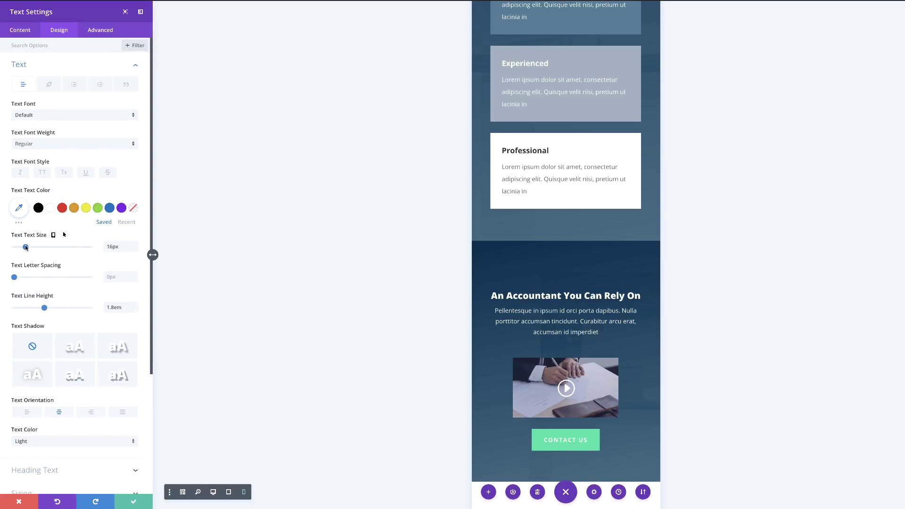
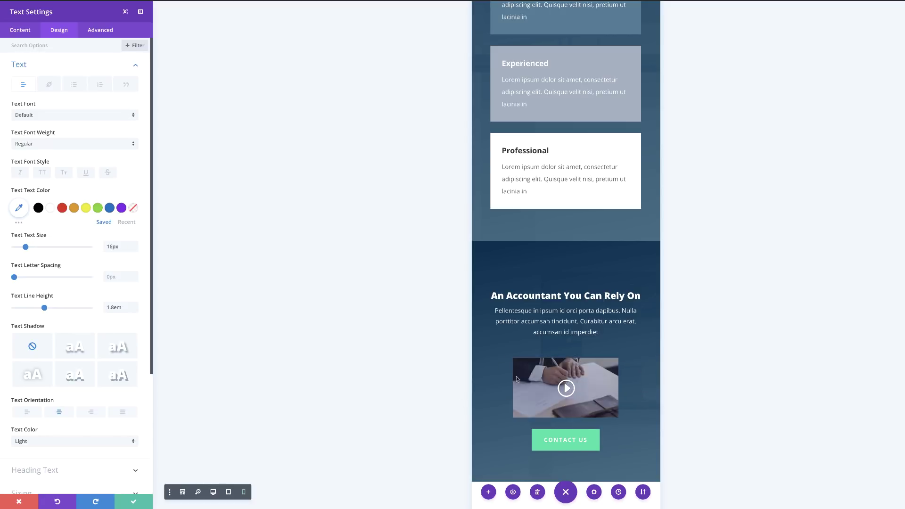
# Save the text module, then set the hero video's width to 100% and enable a separate phone width
pyautogui.click(134, 502)
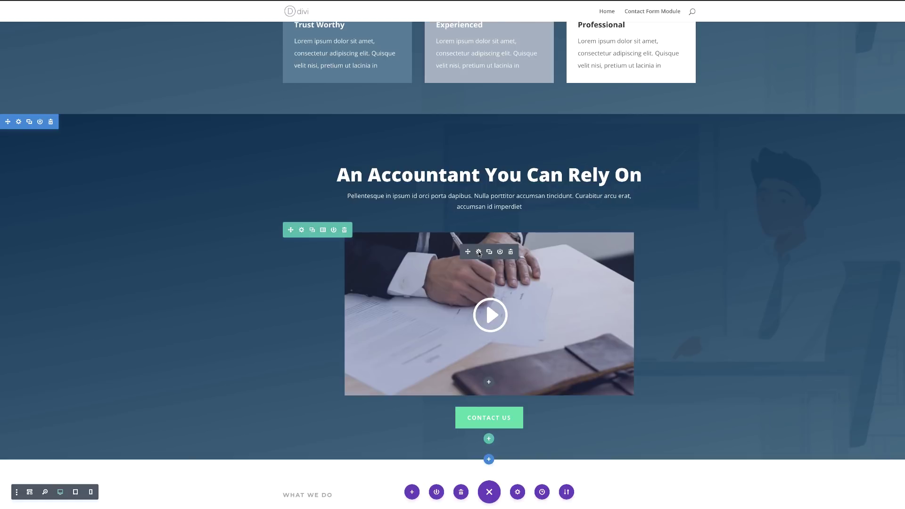
pyautogui.click(478, 253)
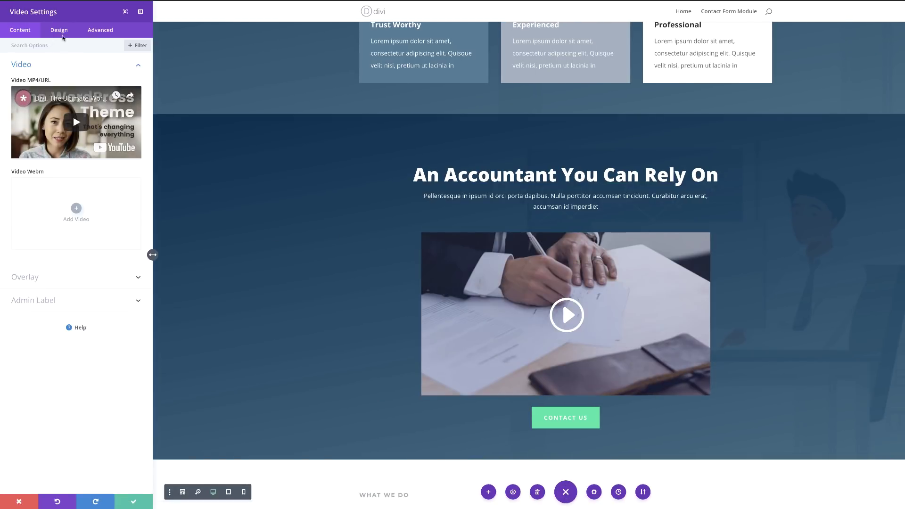
pyautogui.click(59, 31)
pyautogui.click(28, 91)
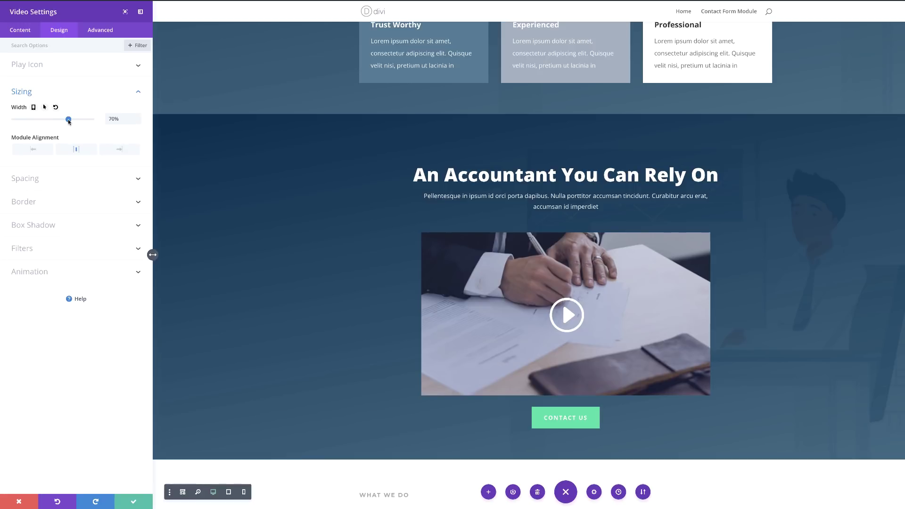
pyautogui.moveTo(68, 120); pyautogui.dragTo(94, 121)
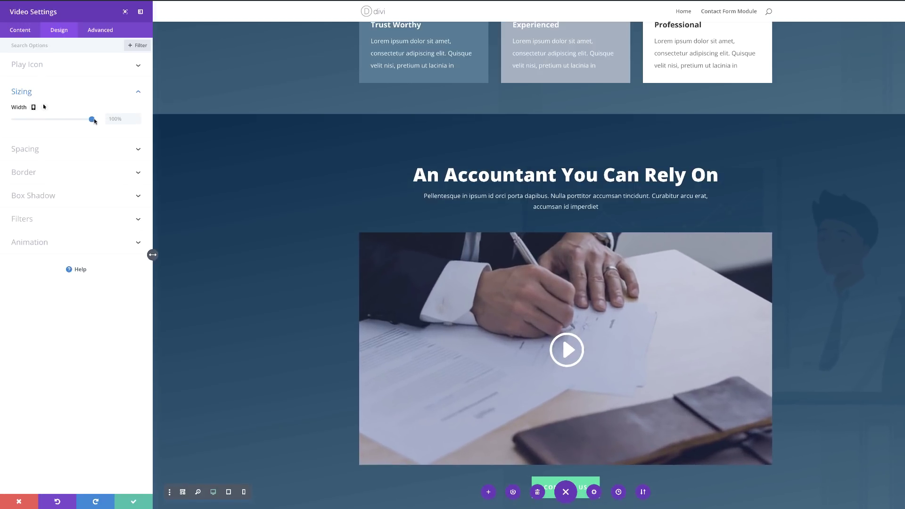
pyautogui.click(34, 108)
pyautogui.click(120, 122)
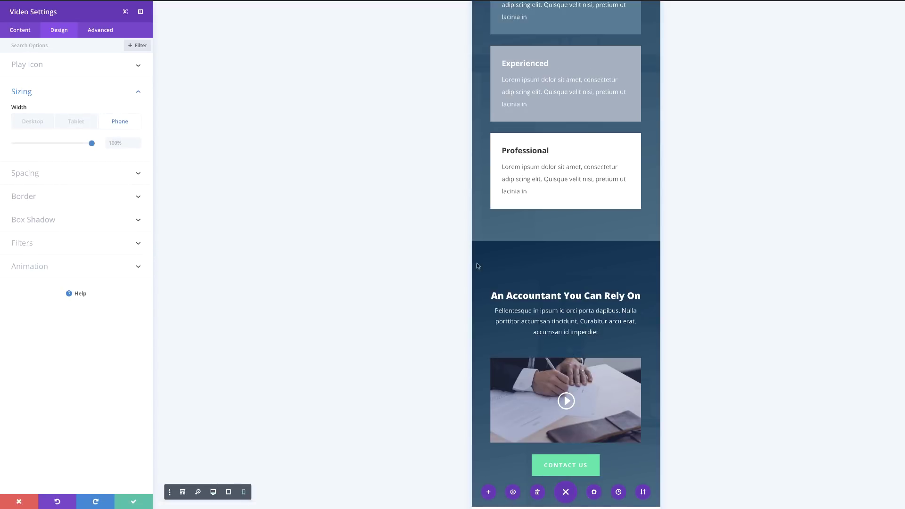
pyautogui.scroll(-1, 533, 287)
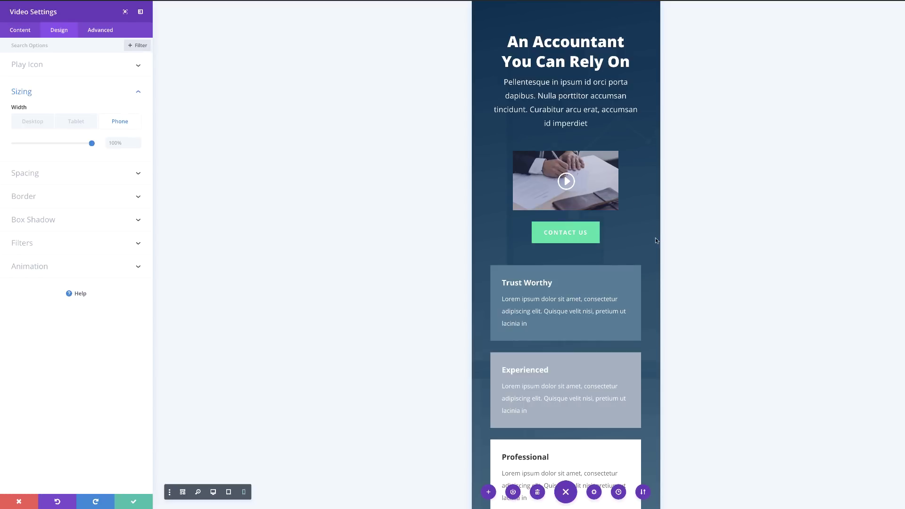
pyautogui.scroll(-3, 655, 239)
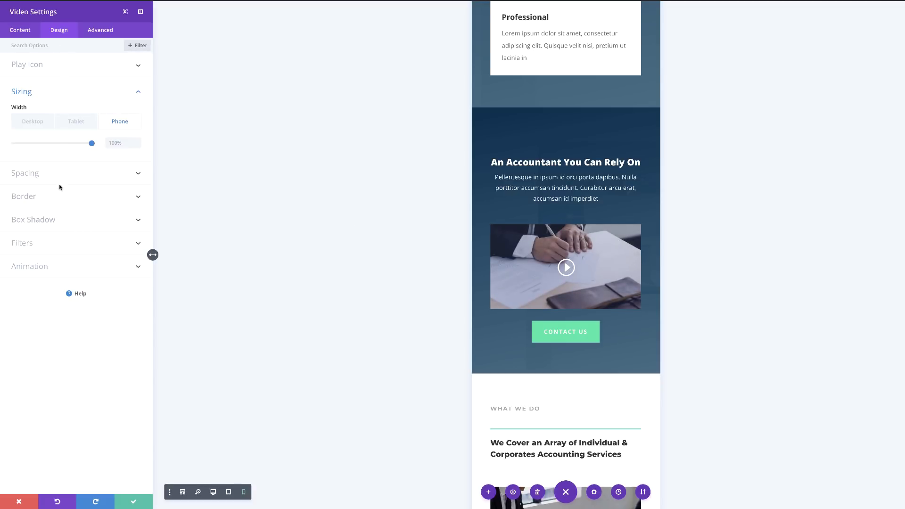
# Give the hero video a -32px top margin and save its settings
pyautogui.click(28, 176)
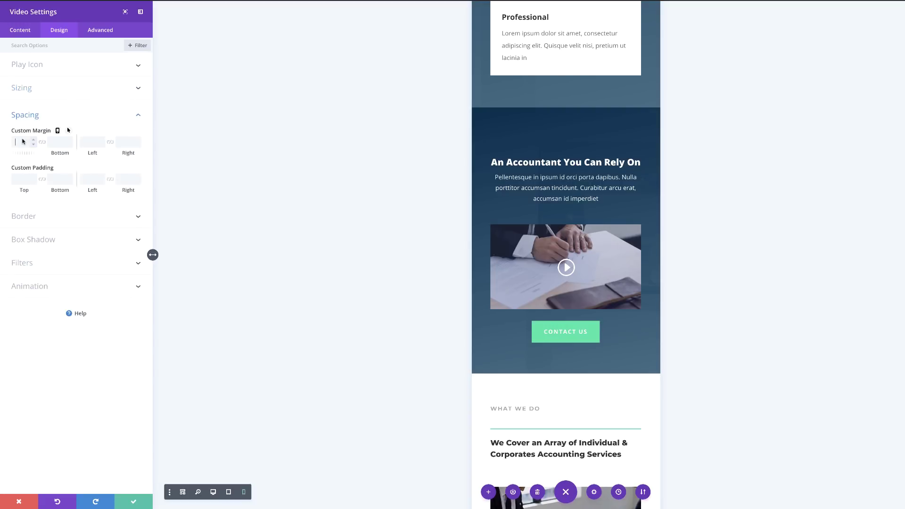
pyautogui.moveTo(24, 154); pyautogui.dragTo(6, 154)
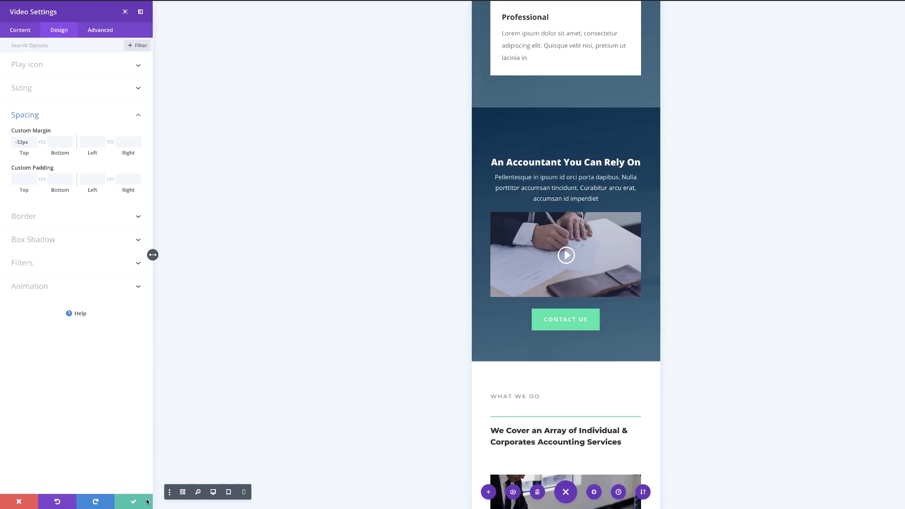
pyautogui.click(132, 503)
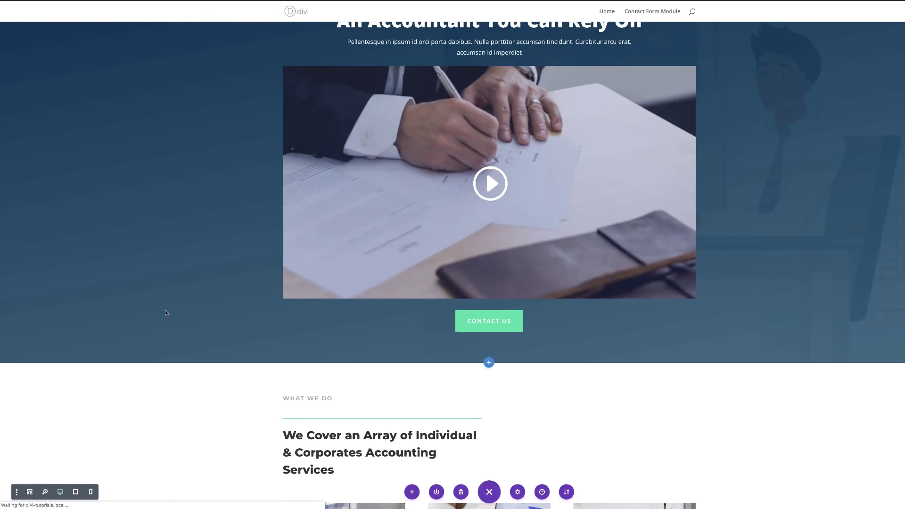
# Switch to Wireframe view and correct the duplicated section's label to 'Mobile'
pyautogui.scroll(1, 210, 273)
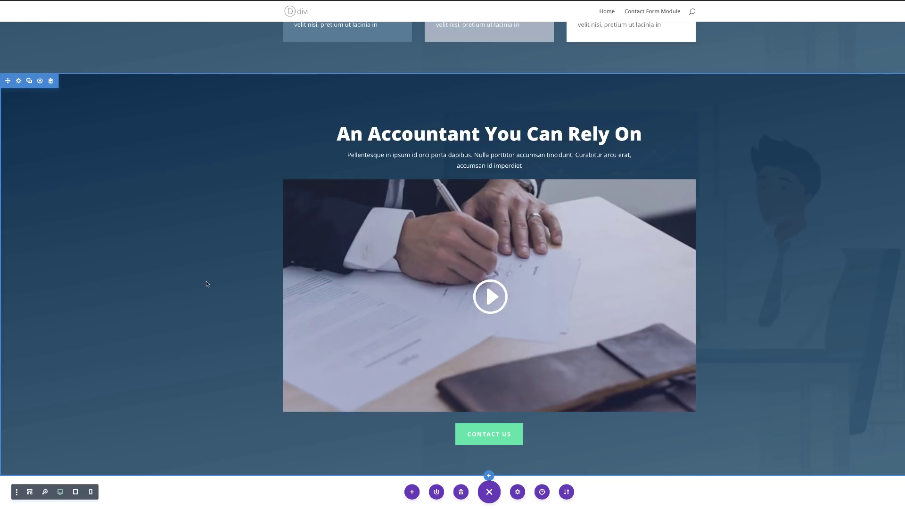
pyautogui.click(30, 491)
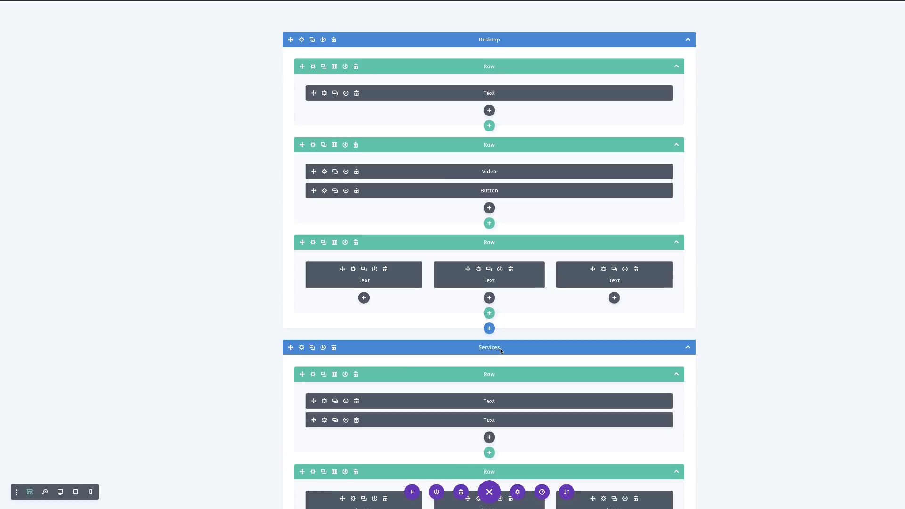
pyautogui.press('BackSpace')
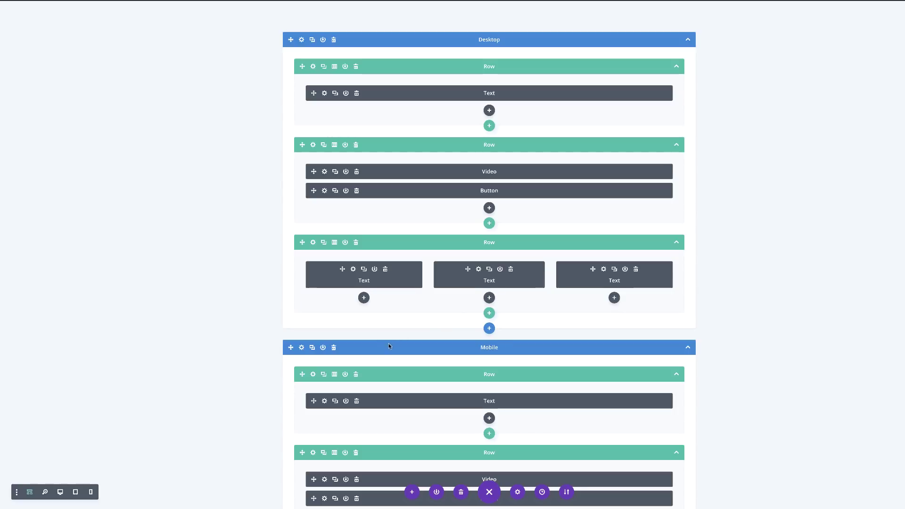
# Open the Mobile section's settings on the Advanced tab
pyautogui.scroll(-1, 385, 344)
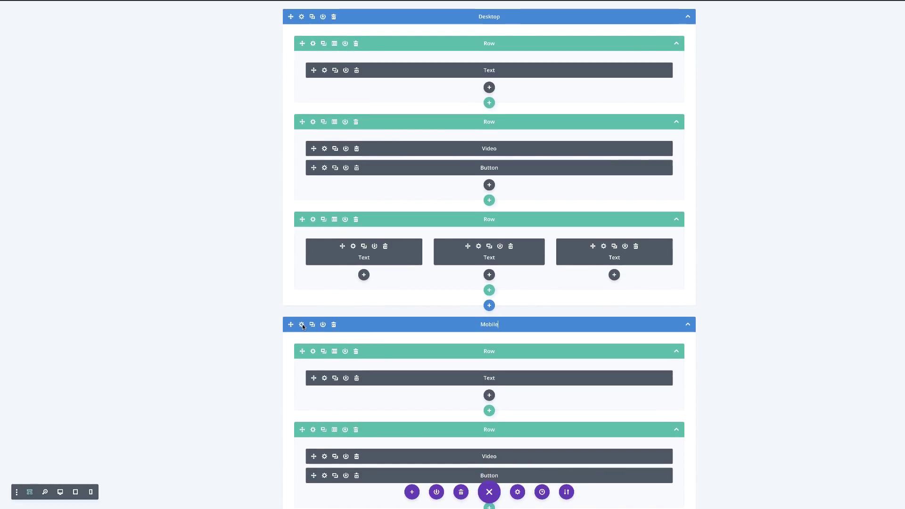
pyautogui.click(301, 325)
pyautogui.click(103, 31)
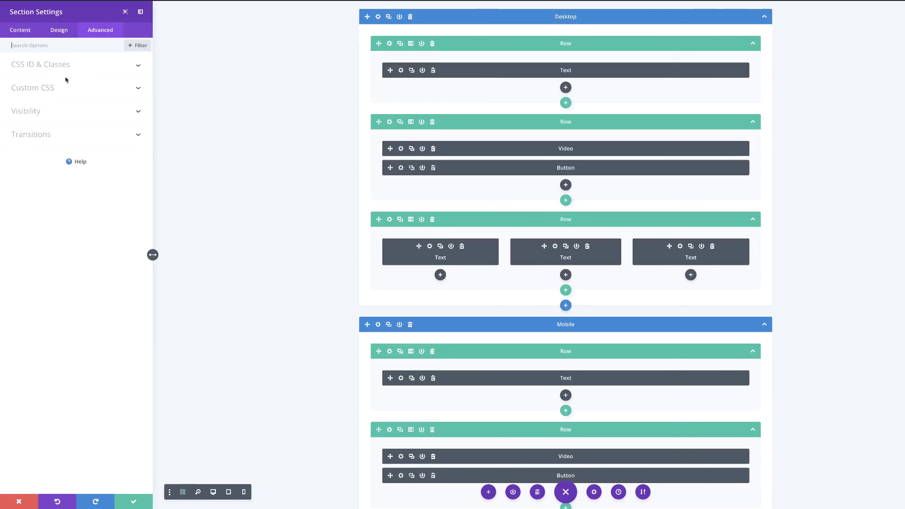
# Disable the Mobile section on tablet and desktop, preview it at desktop and phone sizes, and save
pyautogui.click(34, 113)
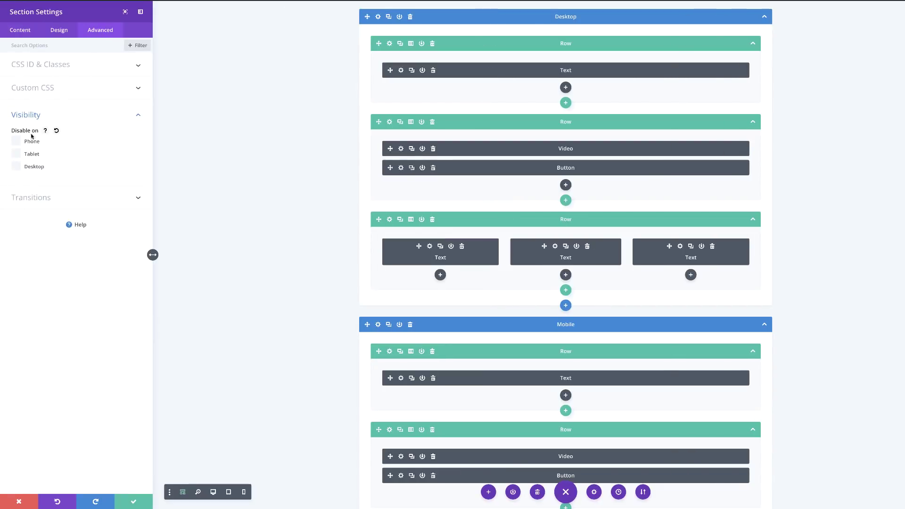
pyautogui.click(17, 167)
pyautogui.click(213, 492)
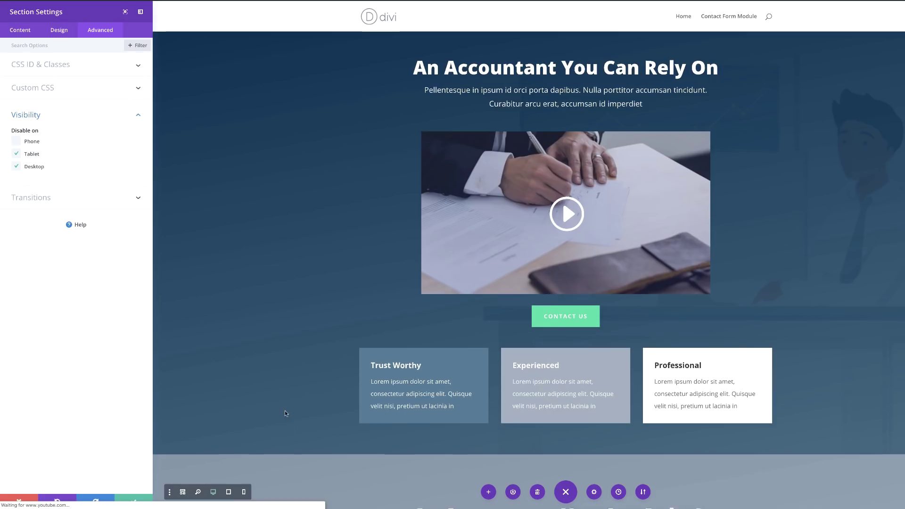
pyautogui.click(244, 492)
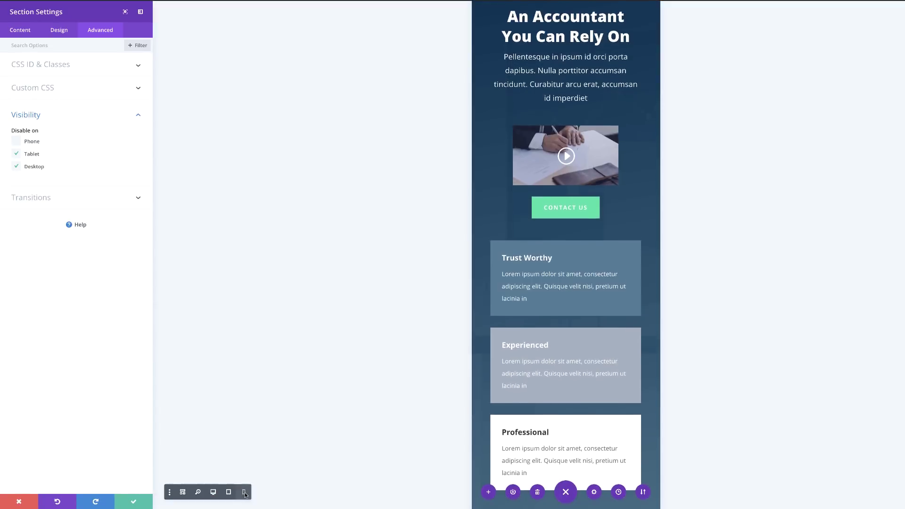
pyautogui.click(133, 502)
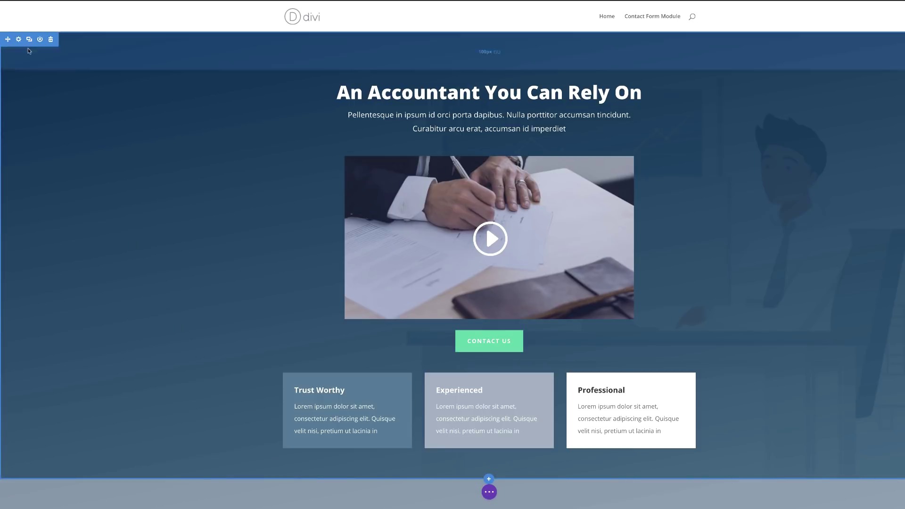
# Disable the Desktop hero section on phones and save the change
pyautogui.click(18, 39)
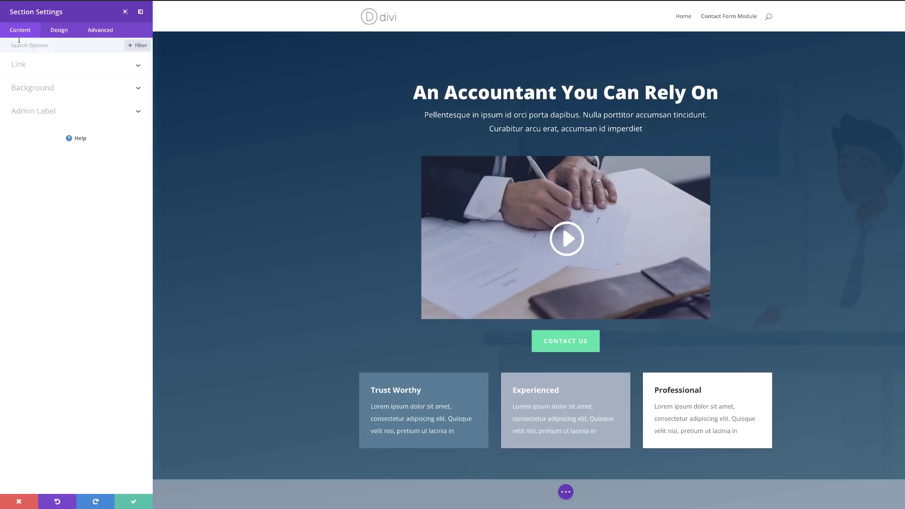
pyautogui.click(110, 30)
pyautogui.click(36, 113)
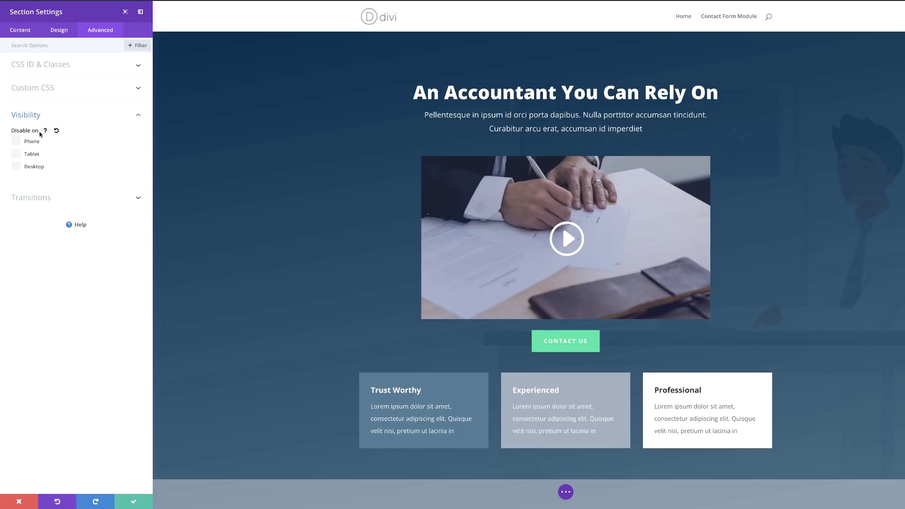
pyautogui.click(17, 141)
pyautogui.click(133, 501)
# Check that the faded Mobile section stays disabled on tablet and desktop, then close its settings
pyautogui.scroll(-7, 139, 325)
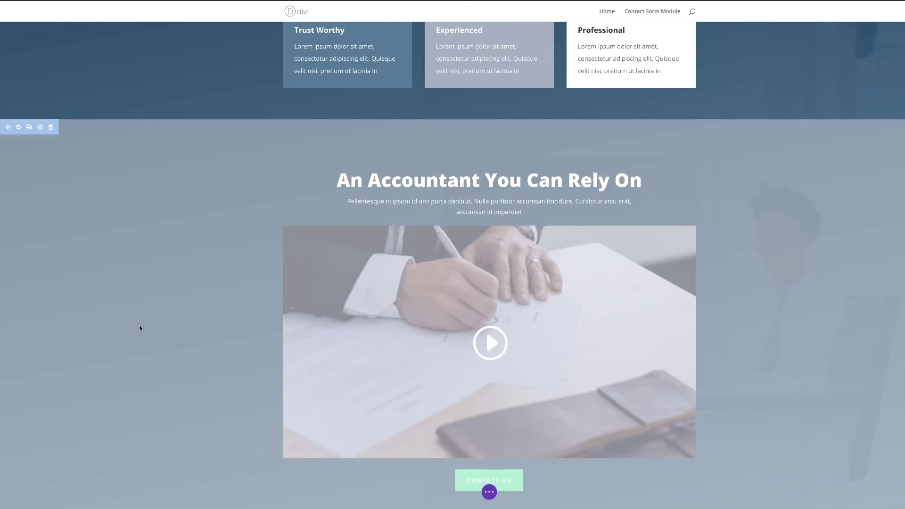
pyautogui.click(18, 111)
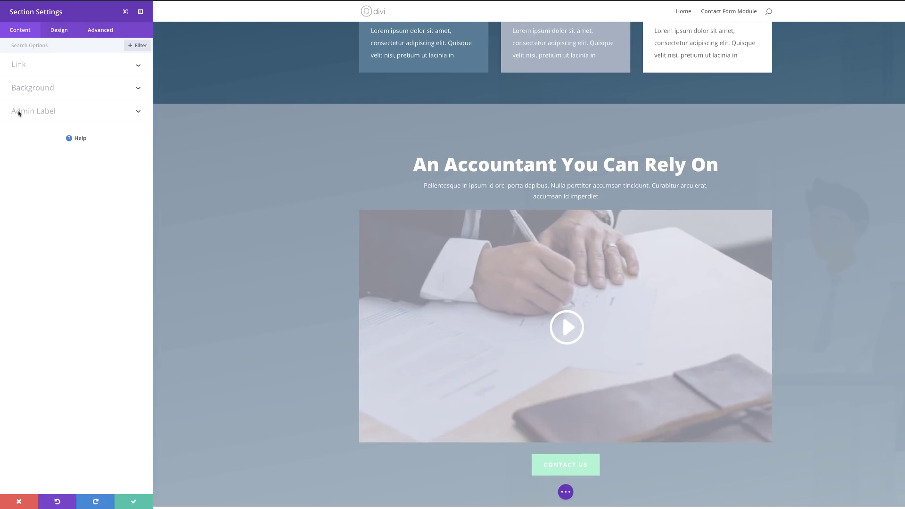
pyautogui.click(96, 30)
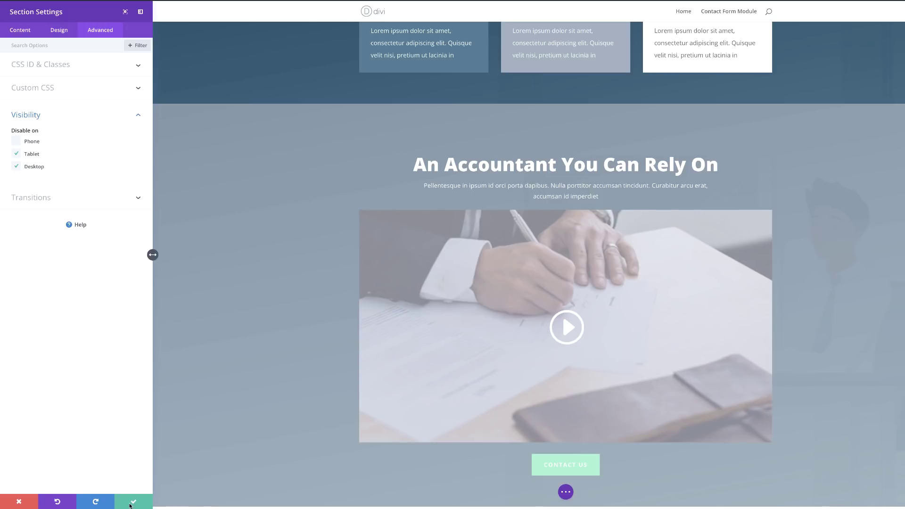
pyautogui.click(129, 502)
pyautogui.scroll(-8, 136, 427)
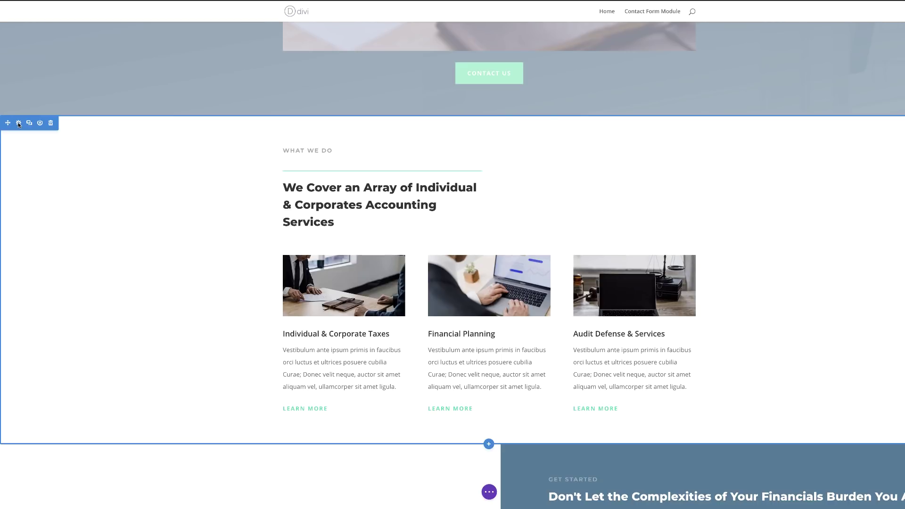
# Confirm the What We Do section is set to Disable on Phone, then save its settings
pyautogui.click(18, 123)
pyautogui.click(101, 32)
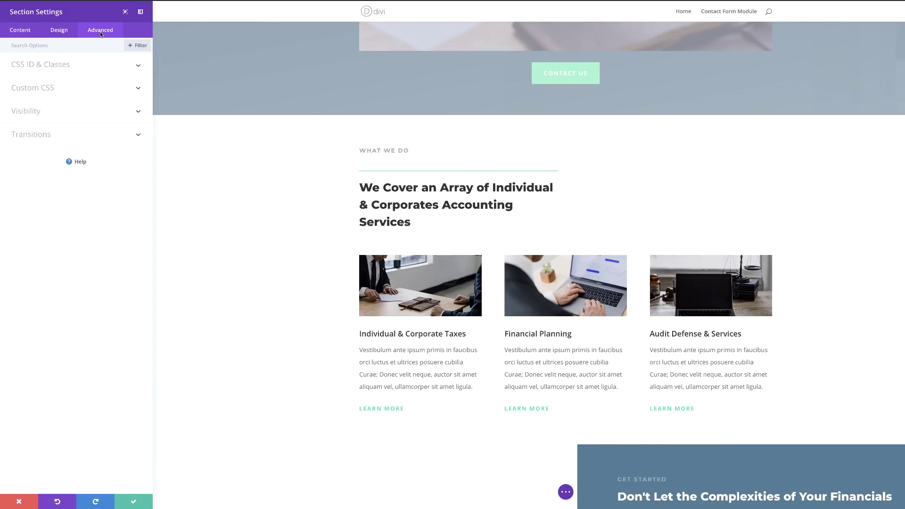
pyautogui.click(36, 113)
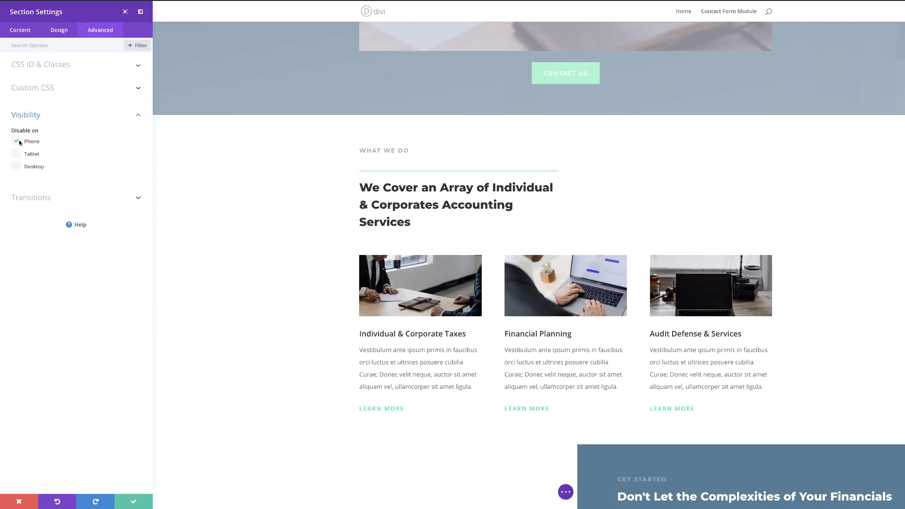
pyautogui.click(134, 501)
pyautogui.scroll(-10, 151, 448)
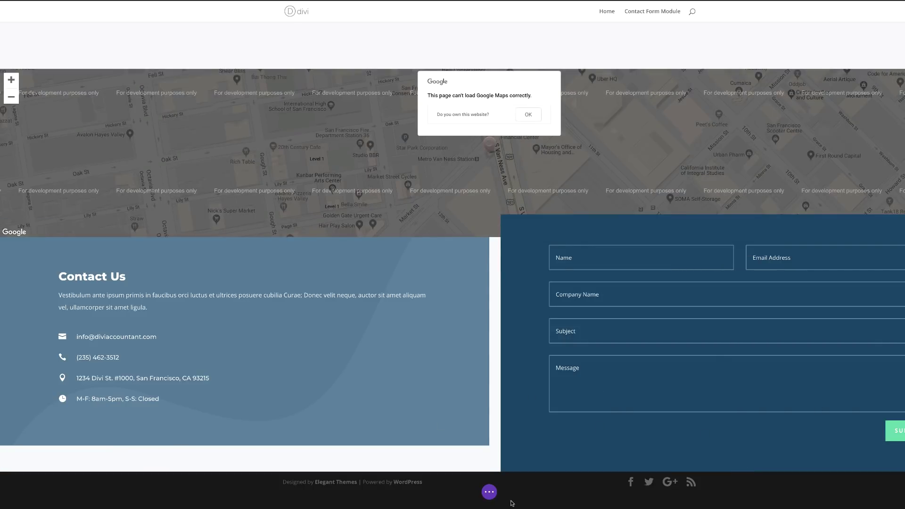
# Switch to phone preview and disable the testimonials section on phones, saving its settings
pyautogui.moveTo(508, 493)
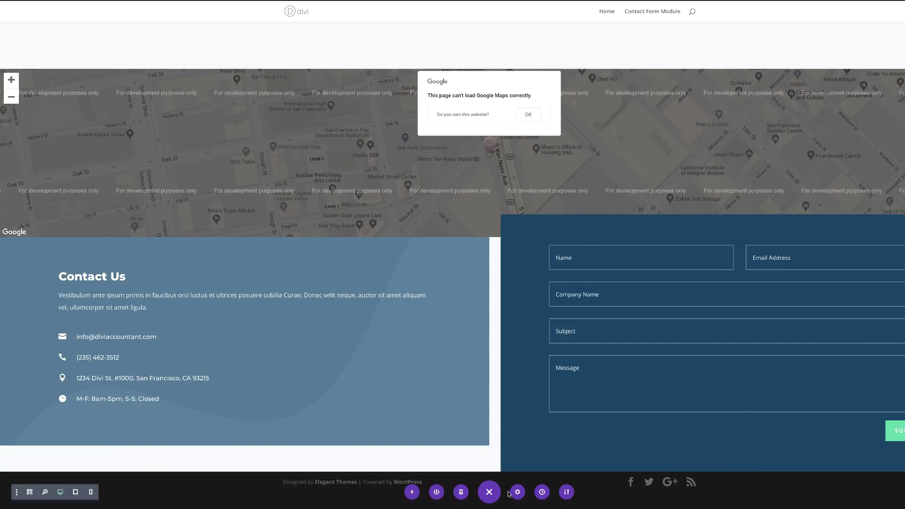
pyautogui.hotkey('ctrl', 'shift', 'p')
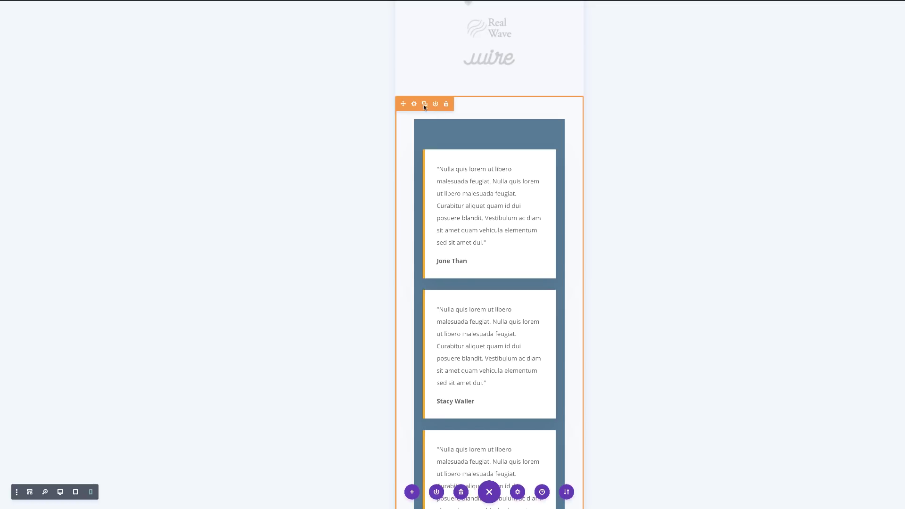
pyautogui.click(414, 105)
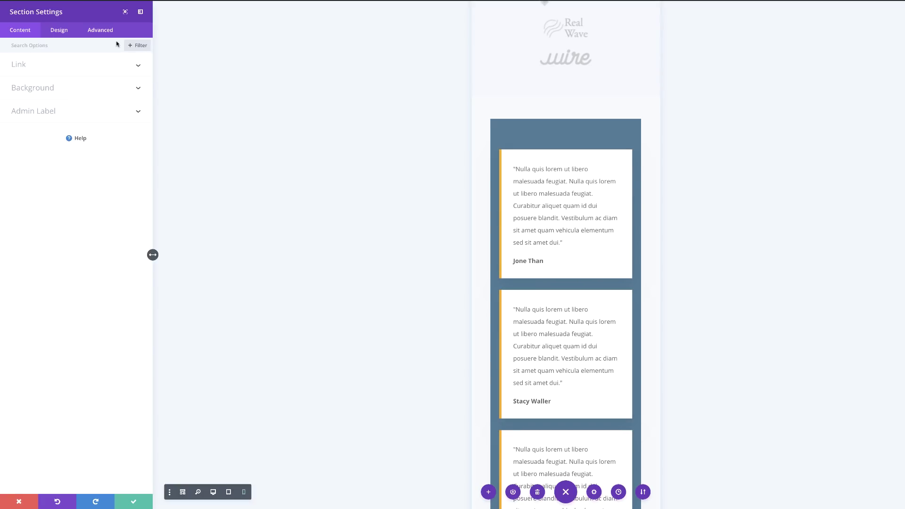
pyautogui.click(101, 30)
pyautogui.click(39, 113)
pyautogui.click(17, 141)
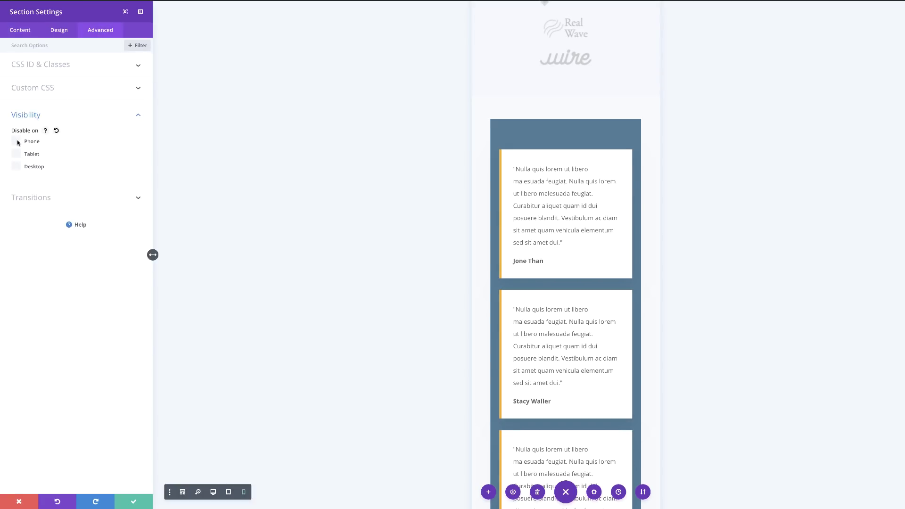
pyautogui.click(135, 503)
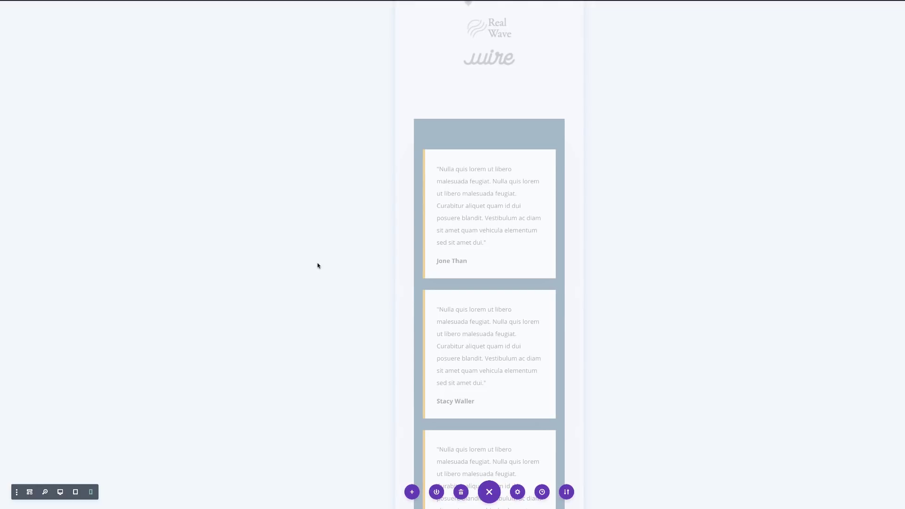
# Scroll through the phone layout, then return the preview to desktop width
pyautogui.scroll(-10, 317, 265)
pyautogui.scroll(-15, 318, 266)
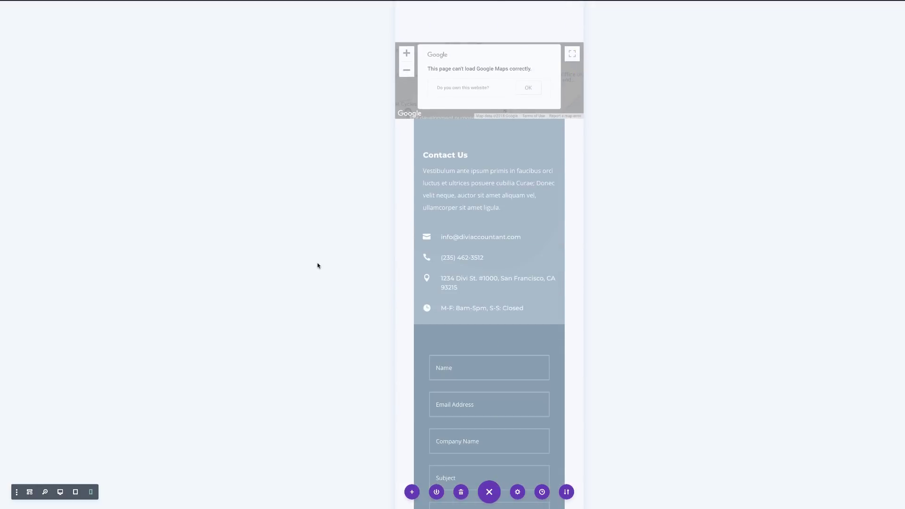
pyautogui.scroll(15, 317, 265)
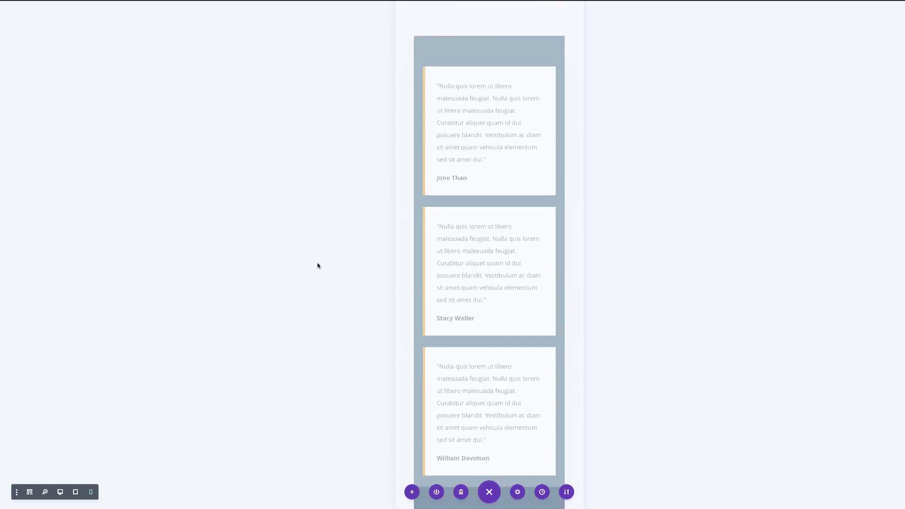
pyautogui.scroll(10, 318, 265)
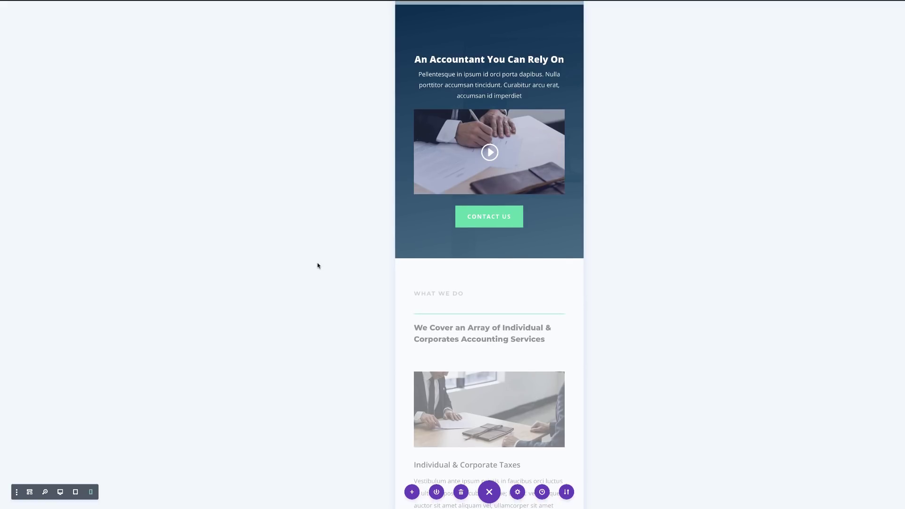
pyautogui.click(60, 492)
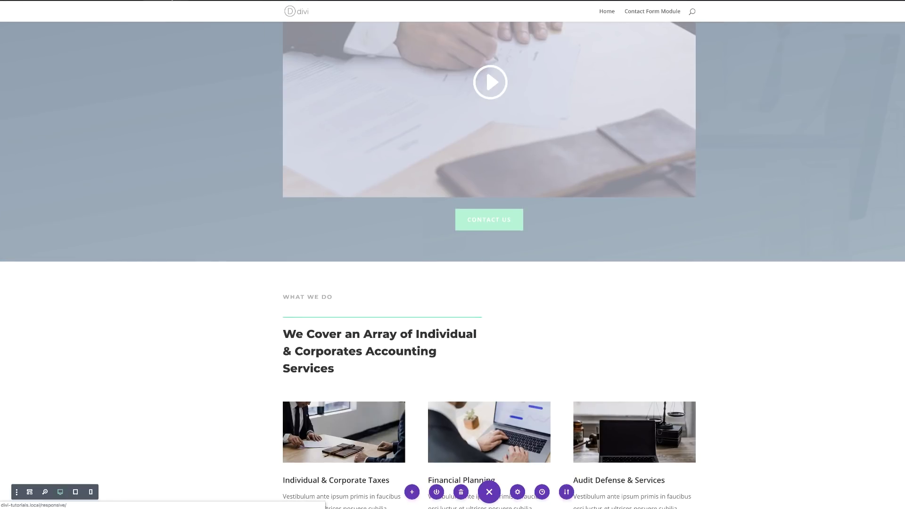
# Exit the Visual Builder and open Chrome DevTools on the live page
pyautogui.click(172, 0)
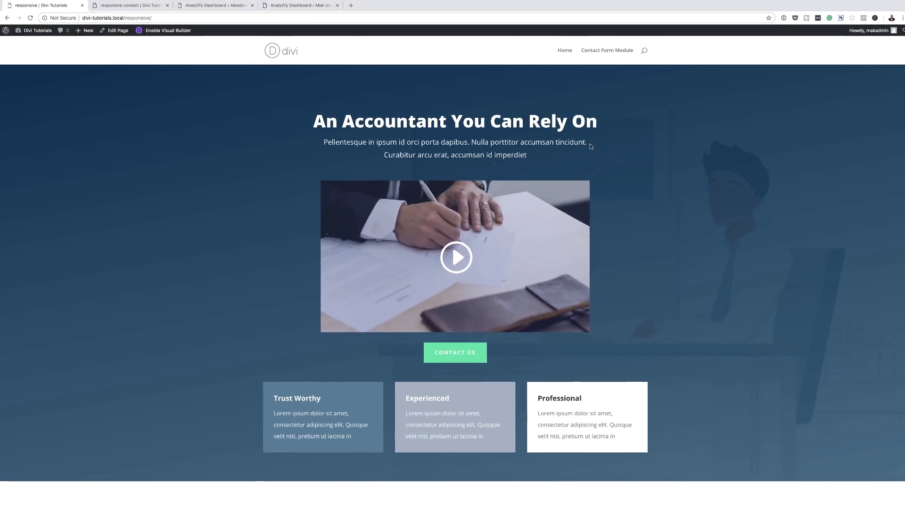
pyautogui.rightClick(687, 142)
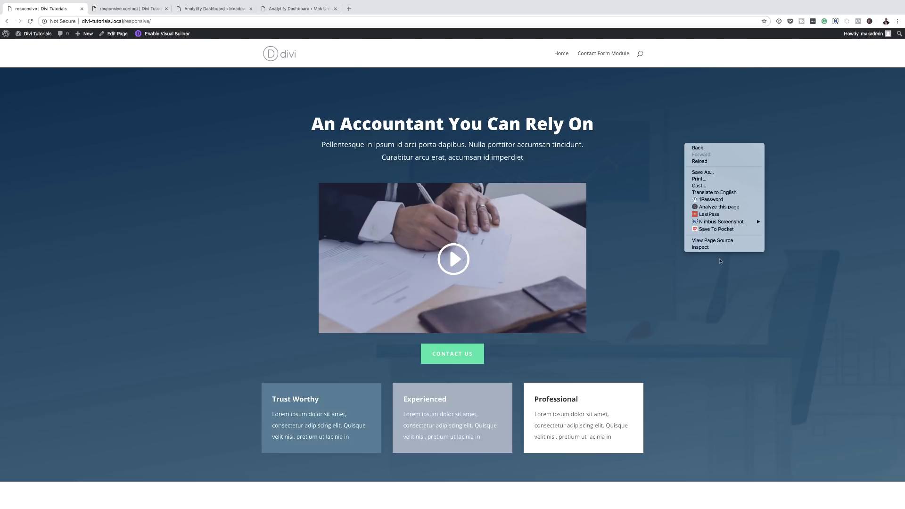
pyautogui.click(705, 247)
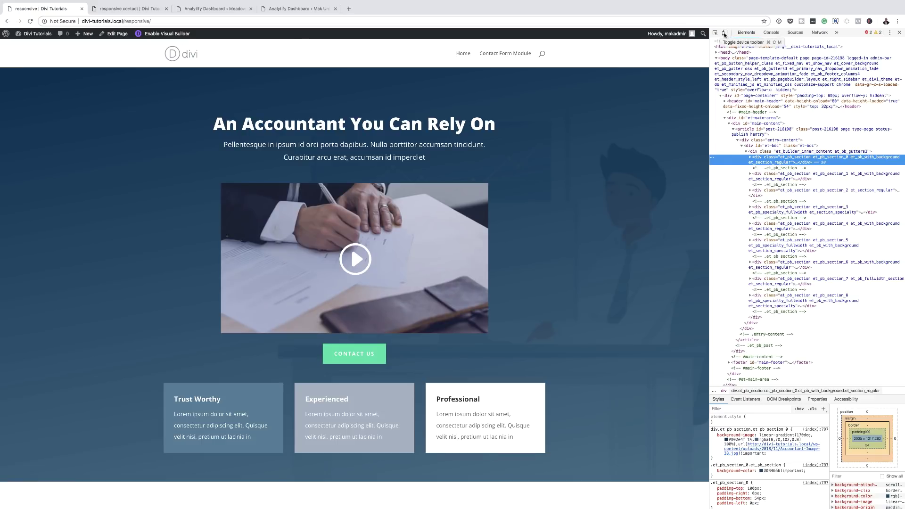
# Toggle the device toolbar to view the page at mobile width, desktop width, then mobile again
pyautogui.click(724, 33)
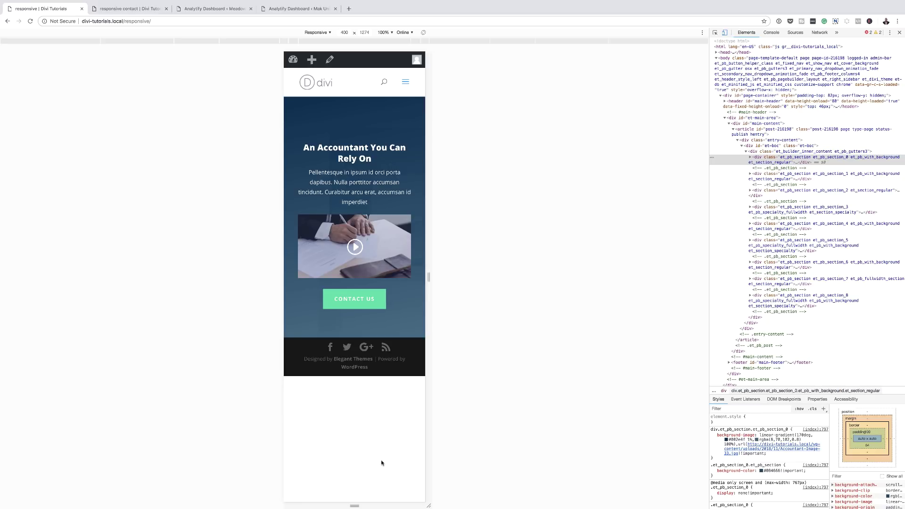
pyautogui.click(724, 33)
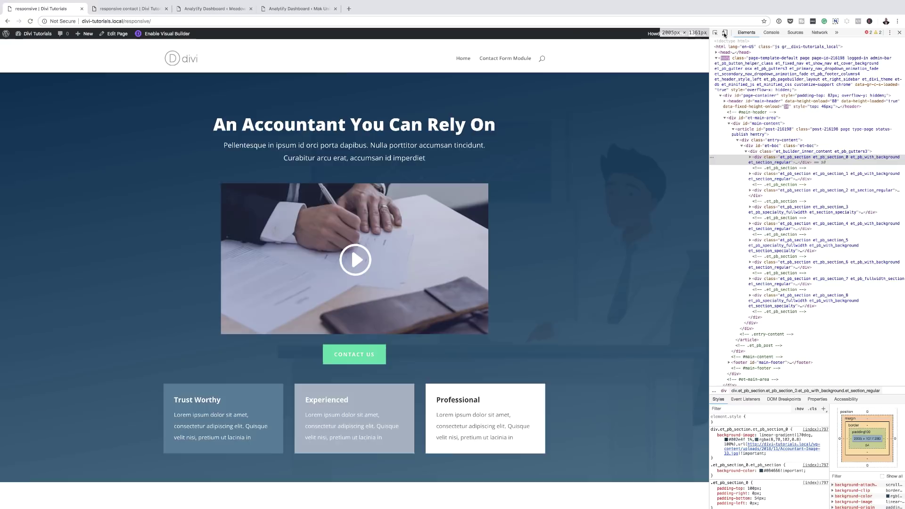
pyautogui.scroll(-10, 598, 308)
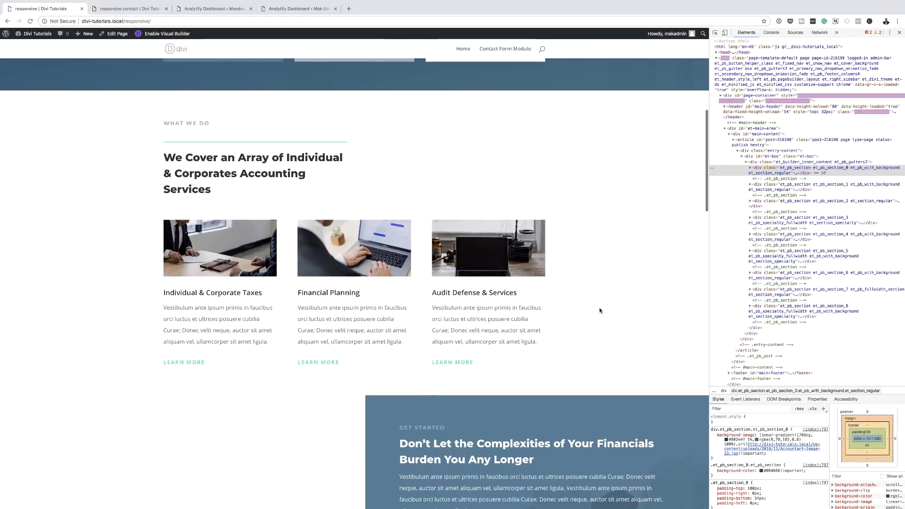
pyautogui.scroll(-15, 599, 310)
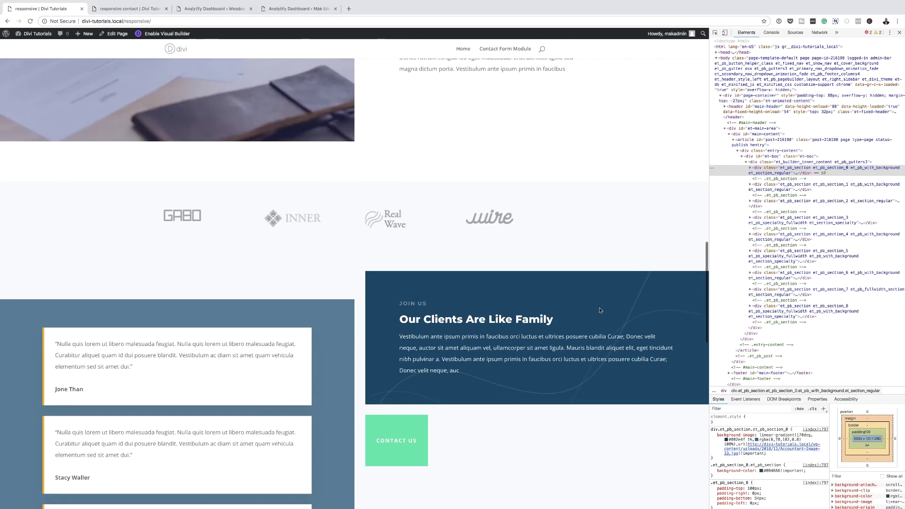
pyautogui.press('Home')
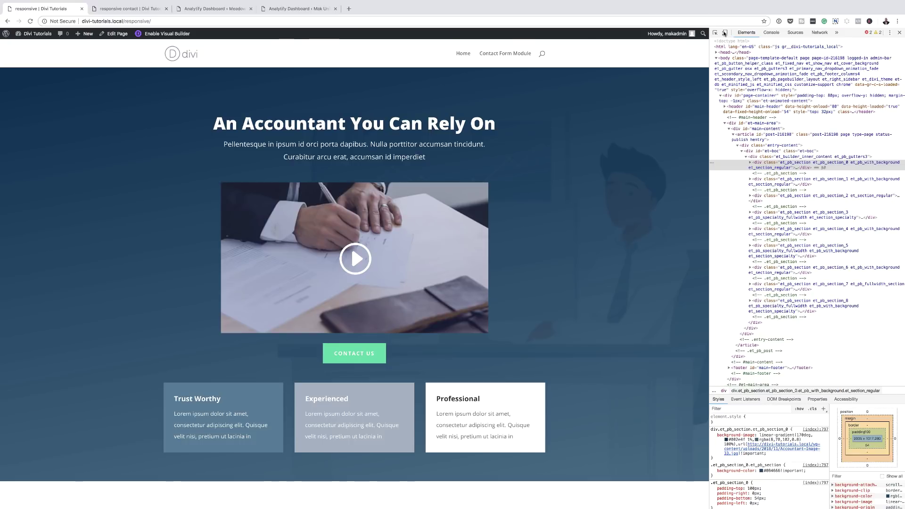
pyautogui.click(724, 33)
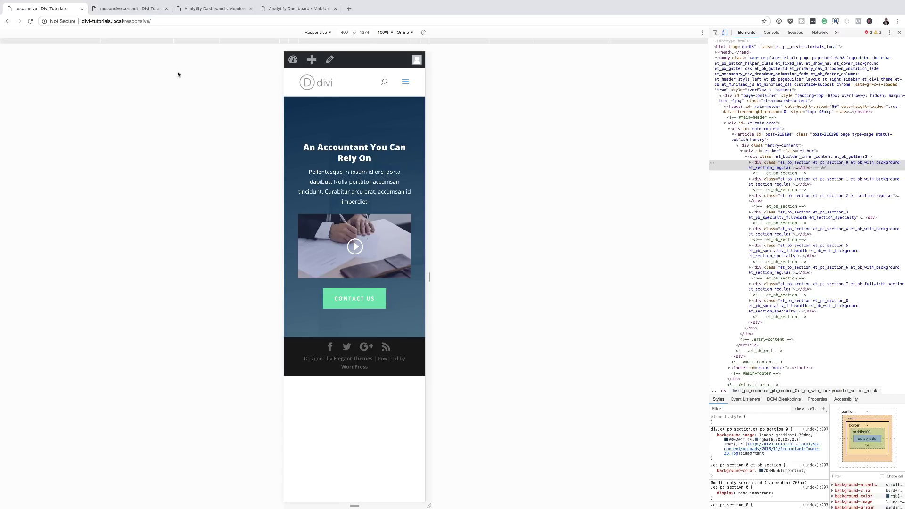
# Switch to the 'responsive contact' page and scroll through its Contact Us hero, map, FAQ and form
pyautogui.click(129, 9)
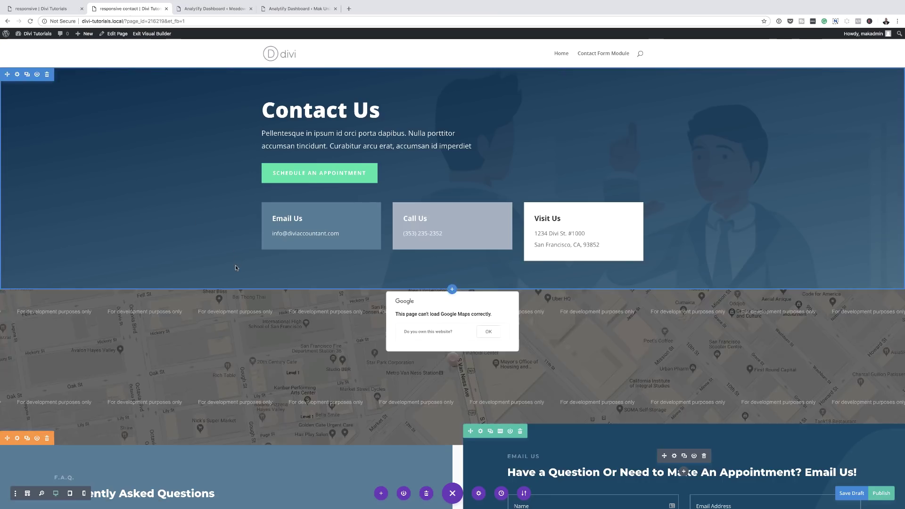
pyautogui.scroll(-3, 826, 266)
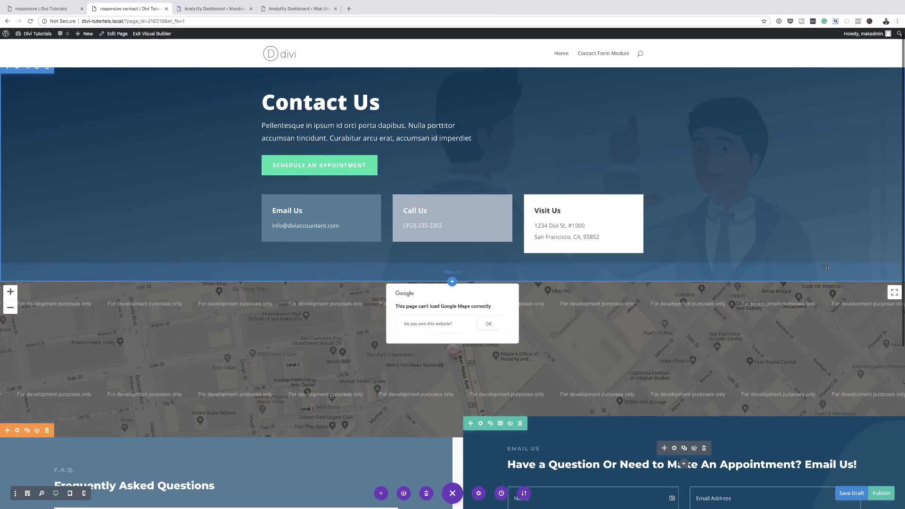
pyautogui.scroll(-8, 826, 266)
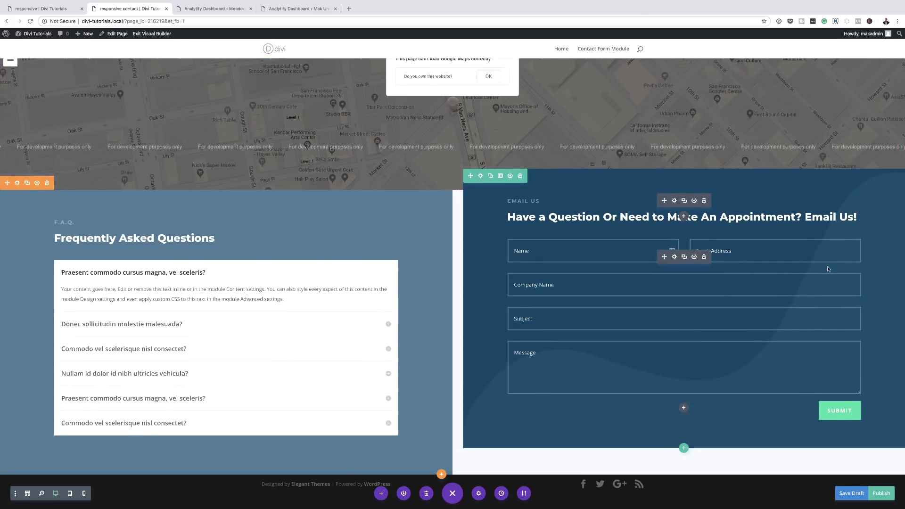
pyautogui.scroll(11, 827, 266)
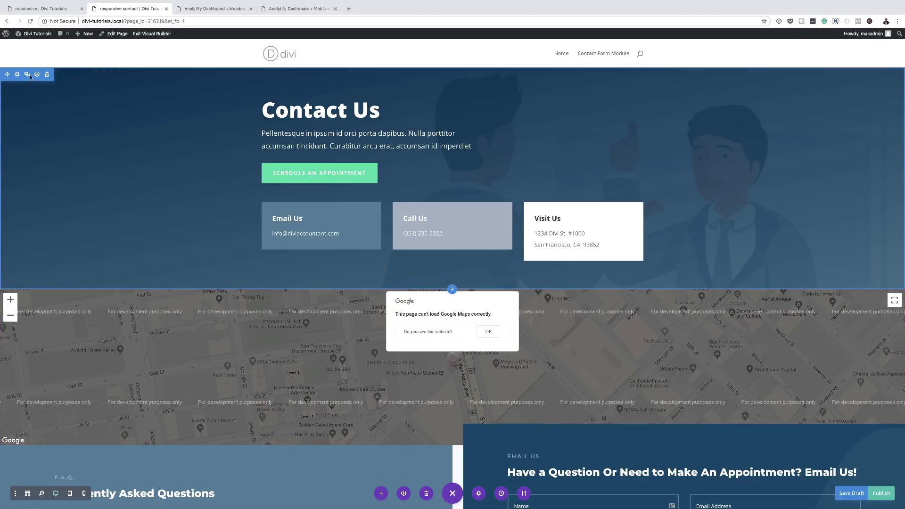
# Duplicate the Contact Us hero section so its copy sits just above the map
pyautogui.click(27, 74)
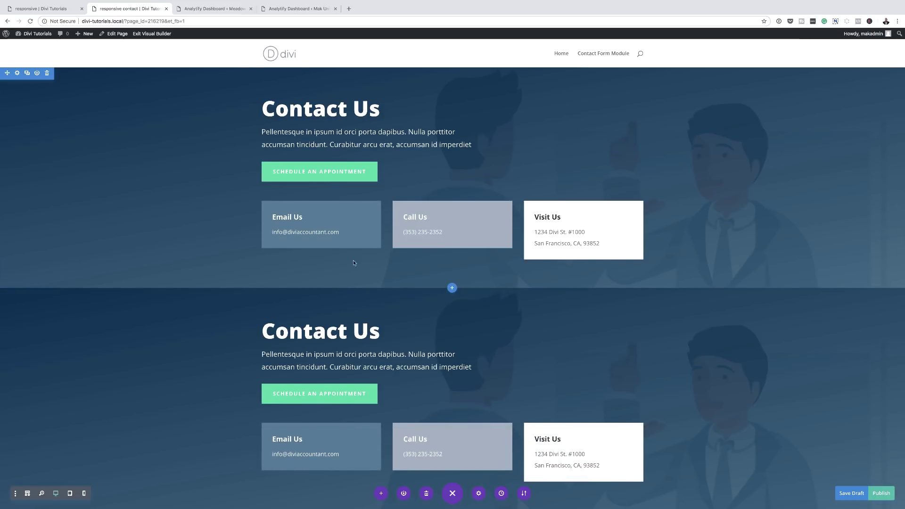
pyautogui.scroll(-3, 360, 392)
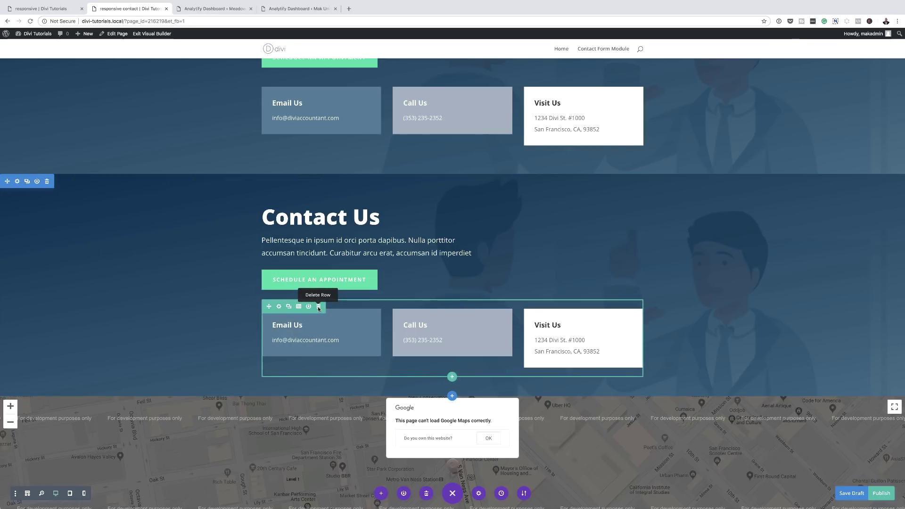
# Remove the cards row and Schedule an Appointment button from the copy, then add an empty one-column row
pyautogui.click(318, 307)
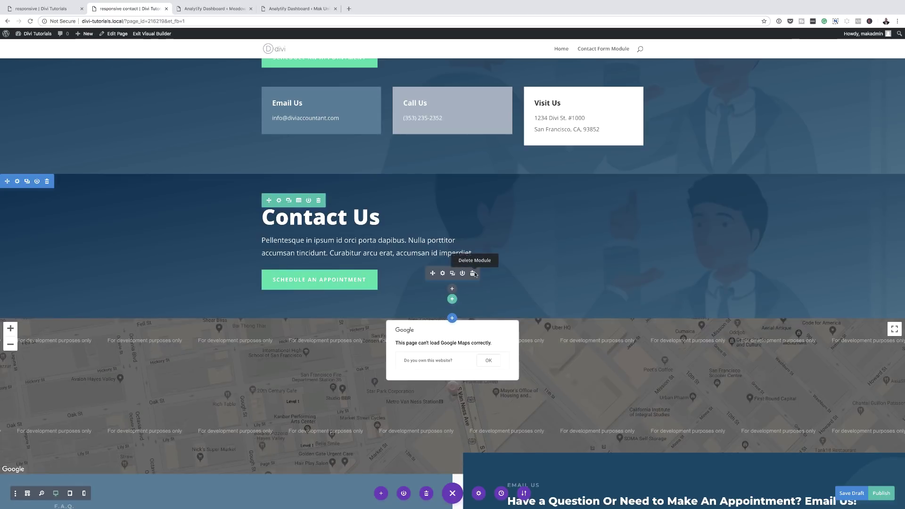
pyautogui.click(473, 274)
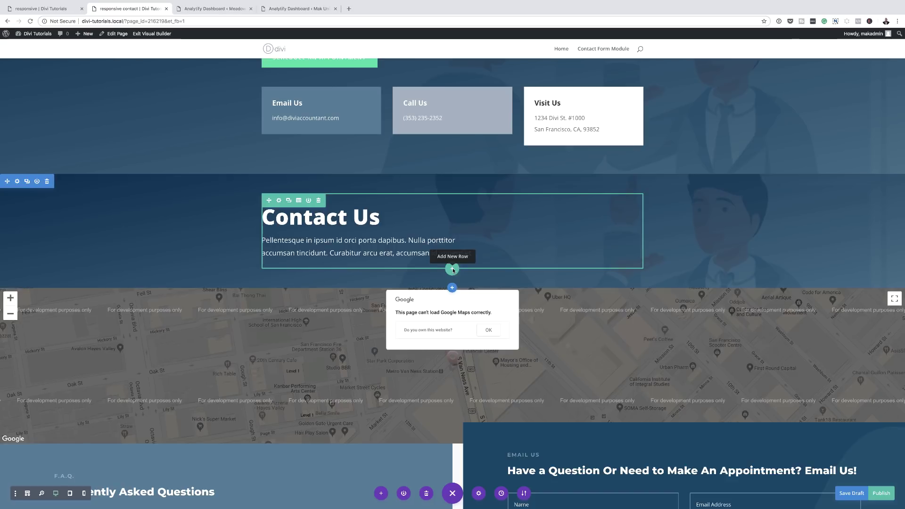
pyautogui.click(452, 269)
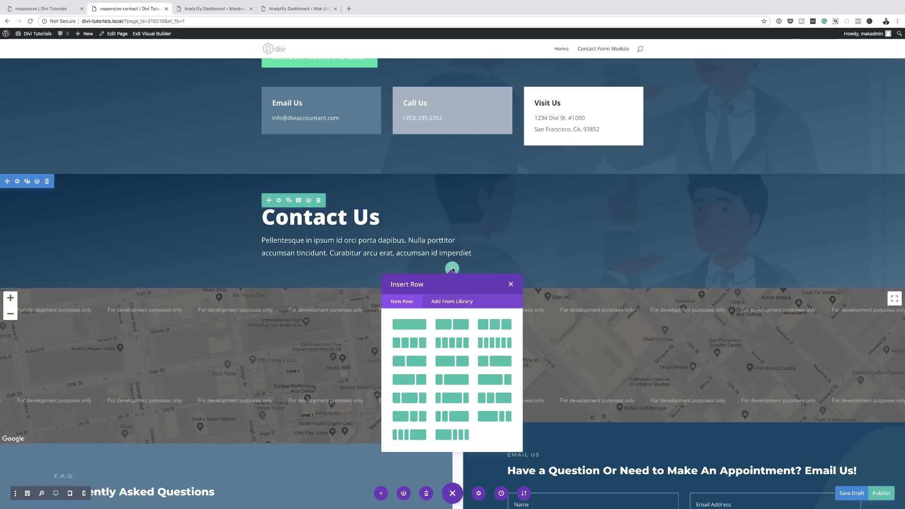
pyautogui.click(408, 325)
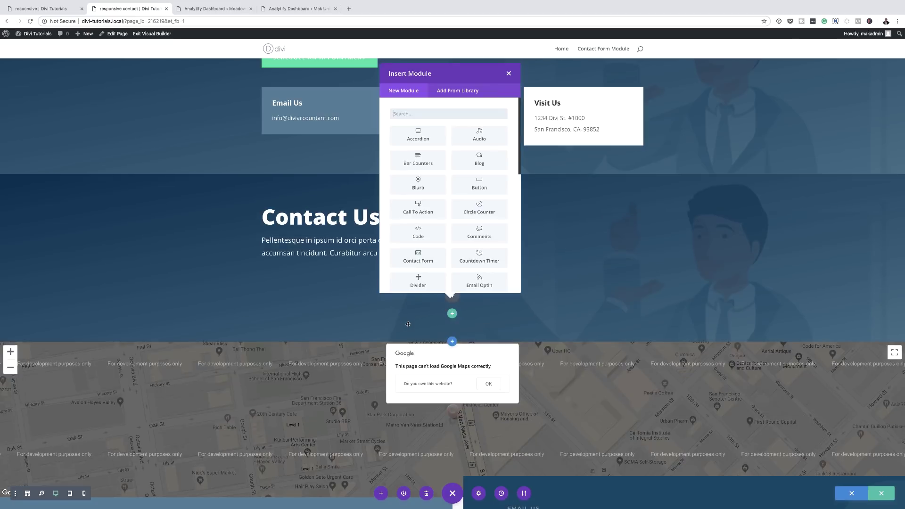
pyautogui.click(508, 73)
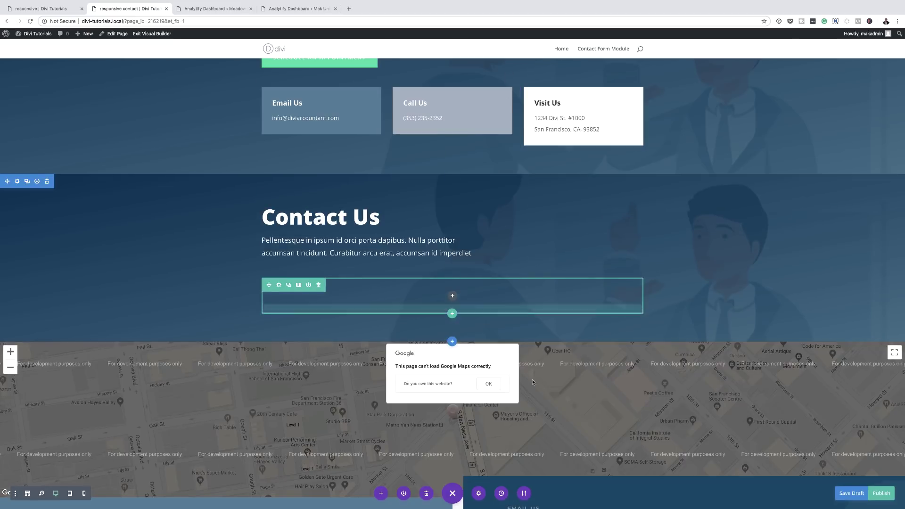
pyautogui.scroll(-4, 532, 382)
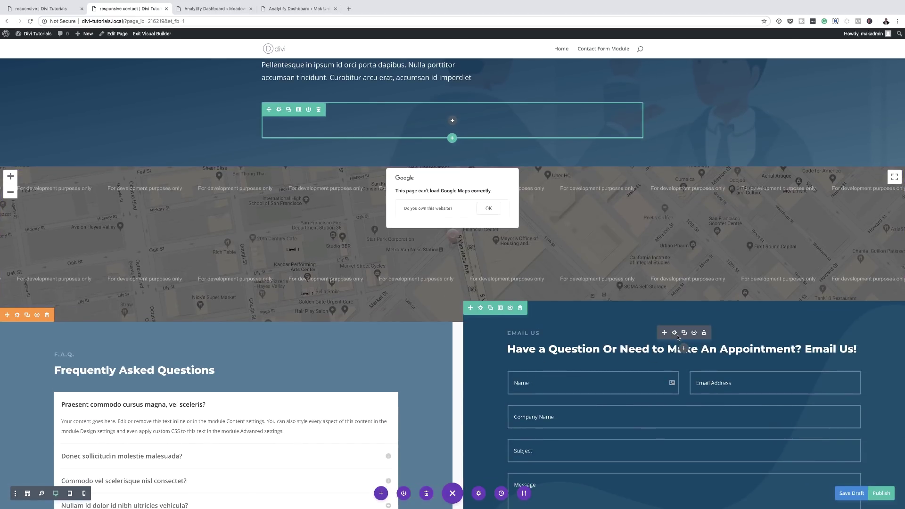
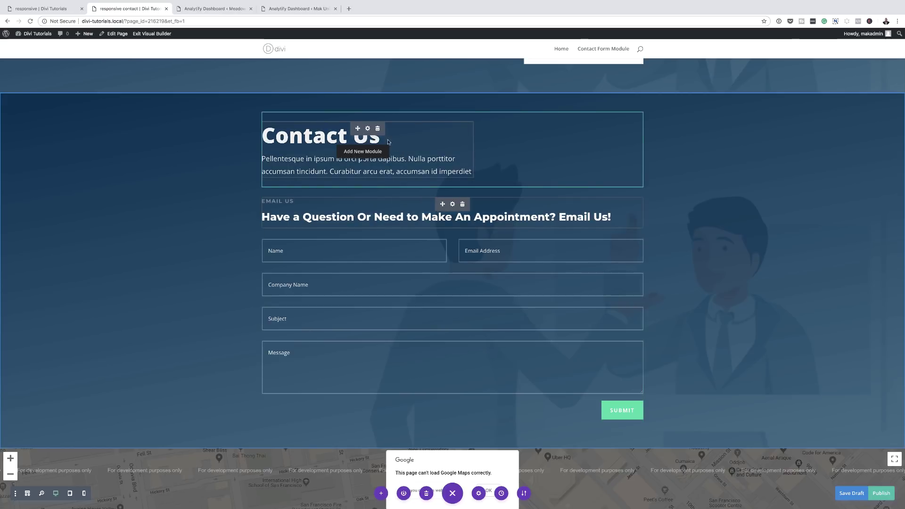
# Set the Contact Us text module's text orientation to center and save the module
pyautogui.click(368, 129)
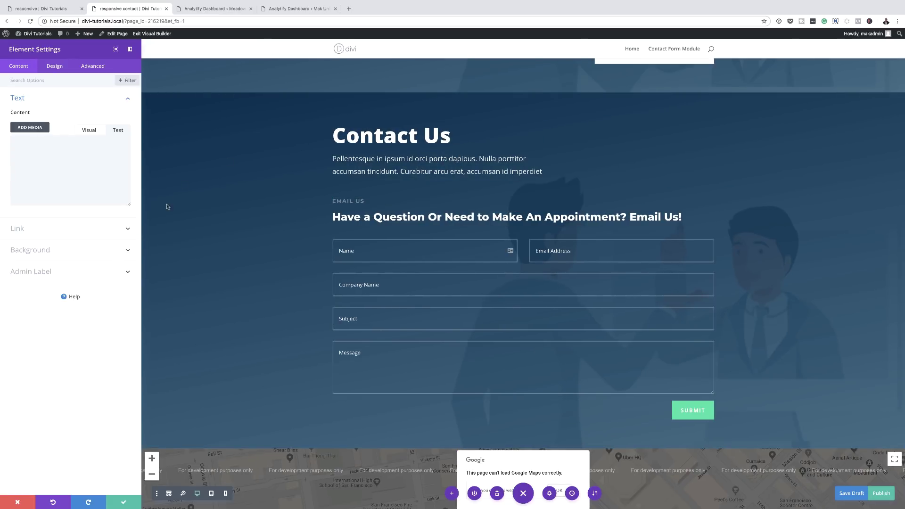
pyautogui.click(53, 67)
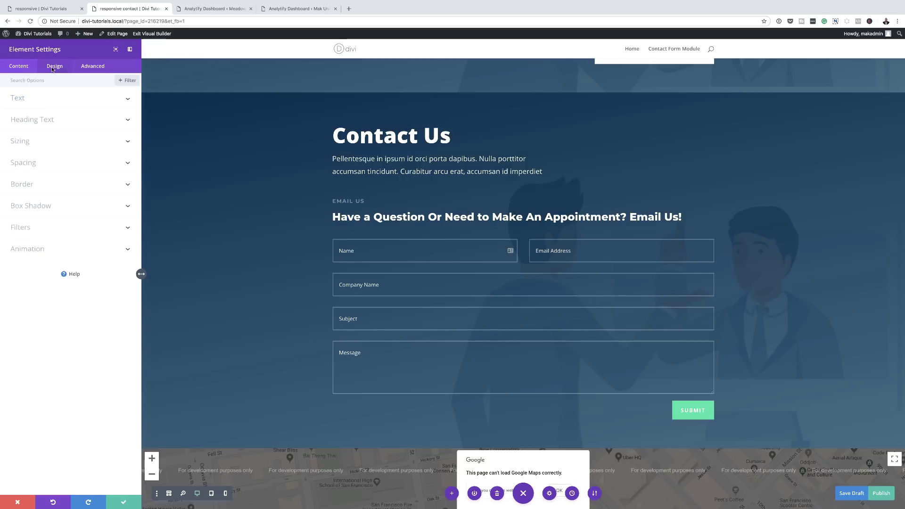
pyautogui.click(20, 99)
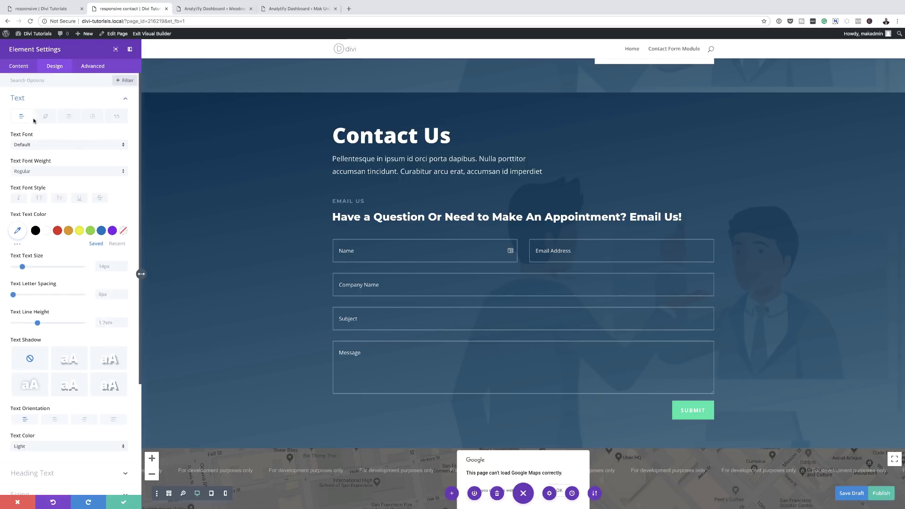
pyautogui.scroll(-1, 55, 382)
pyautogui.click(55, 391)
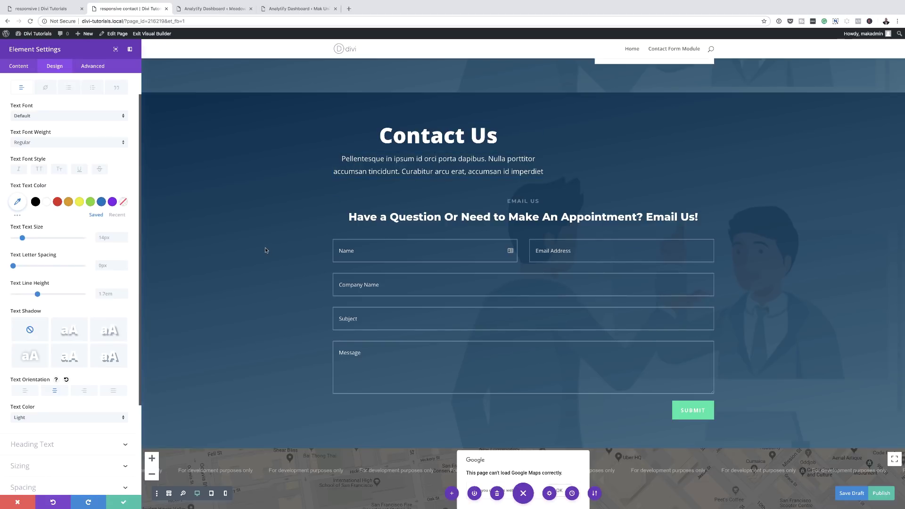
pyautogui.click(123, 502)
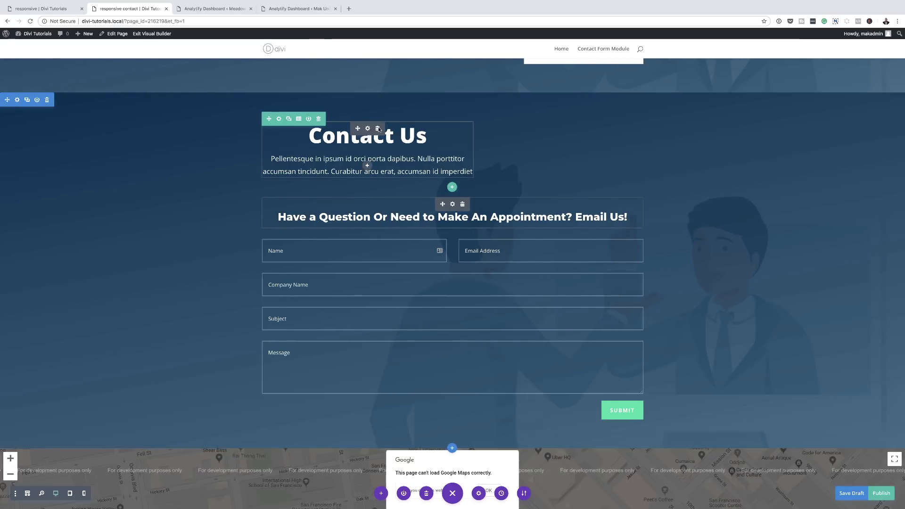
# Delete the old Contact Us module and insert a new Text module in the empty row
pyautogui.click(377, 129)
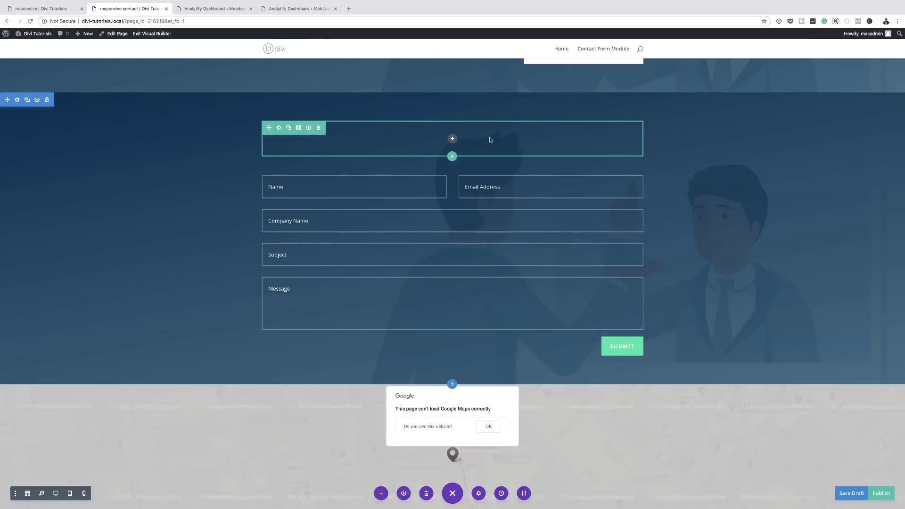
pyautogui.click(452, 138)
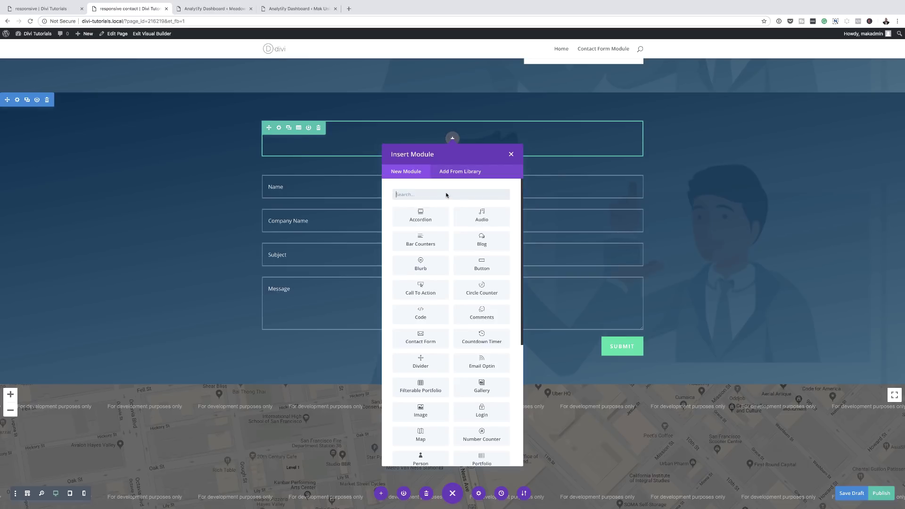
pyautogui.write('tex')
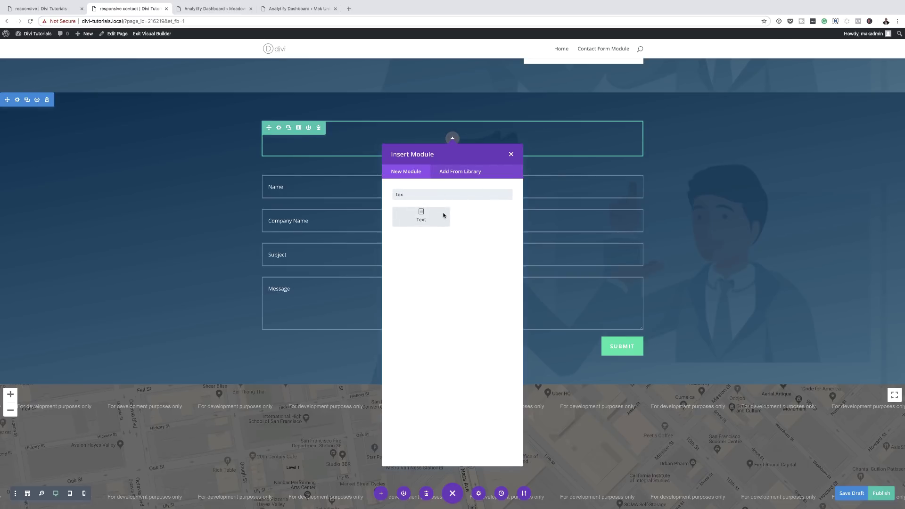
pyautogui.click(432, 219)
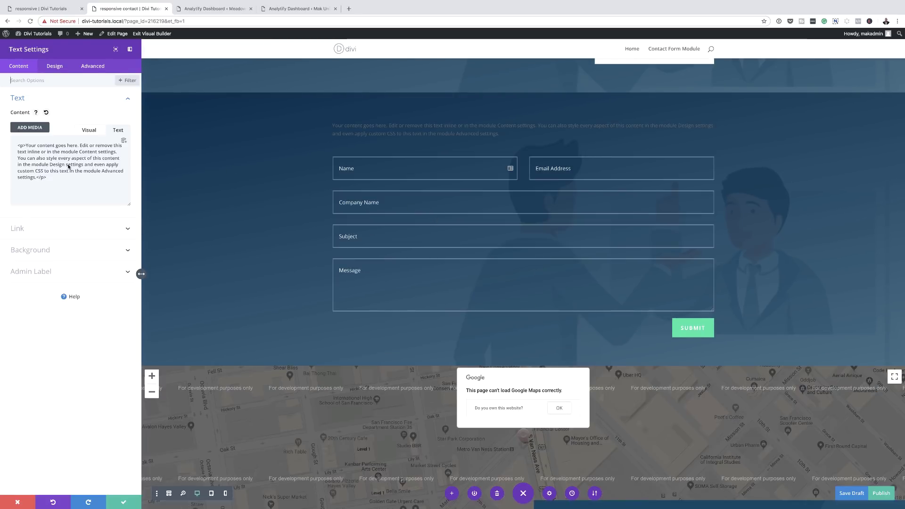
# Replace the placeholder text with 'Contact Us' and a 'Call On' line with the phone number
pyautogui.moveTo(52, 179); pyautogui.dragTo(12, 144)
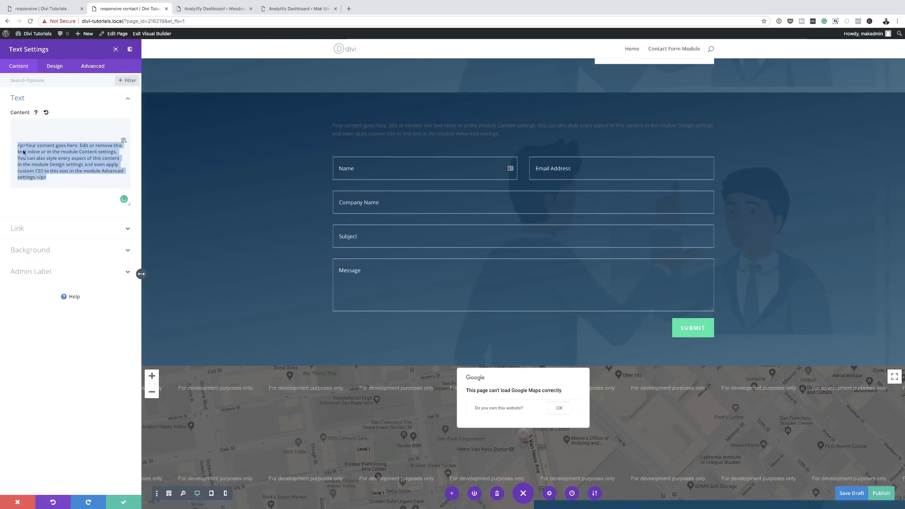
pyautogui.write('Cantac')
pyautogui.press('BackSpace')
pyautogui.press('BackSpace')
pyautogui.press('BackSpace')
pyautogui.press('BackSpace')
pyautogui.press('BackSpace')
pyautogui.write('ontact Us ')
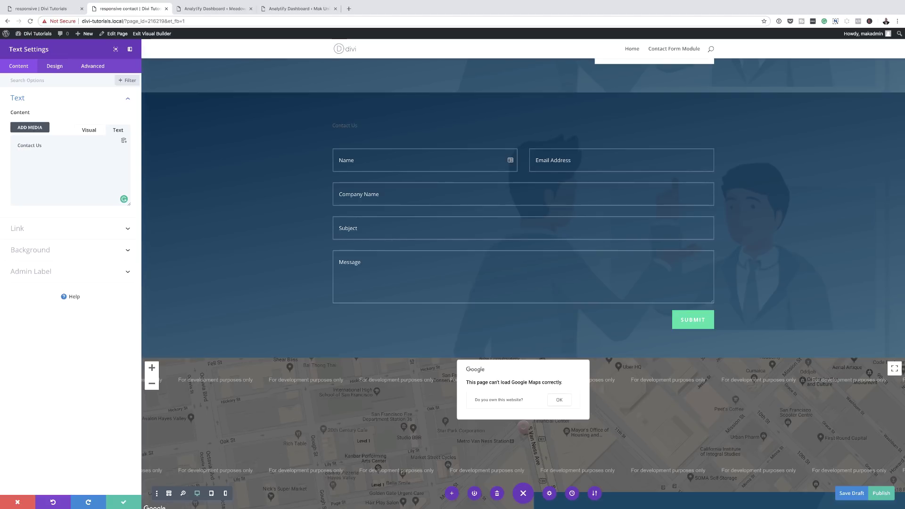
pyautogui.write('Call On')
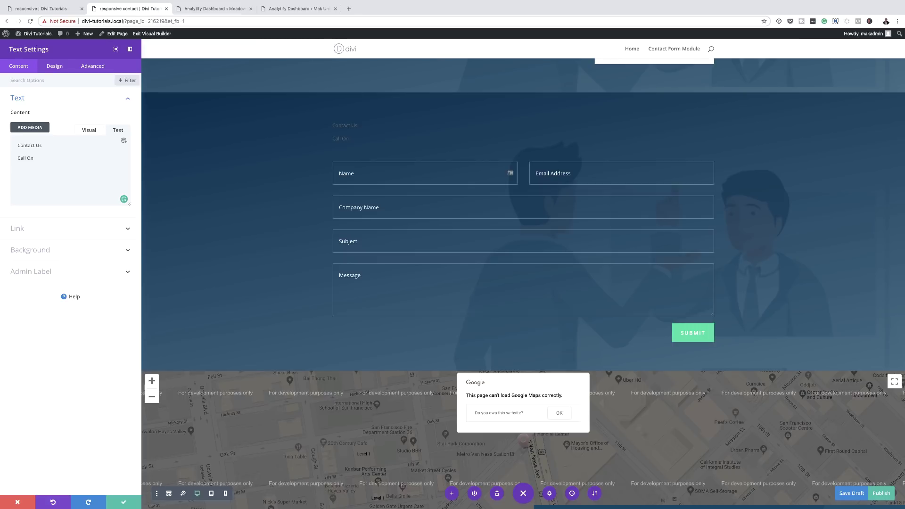
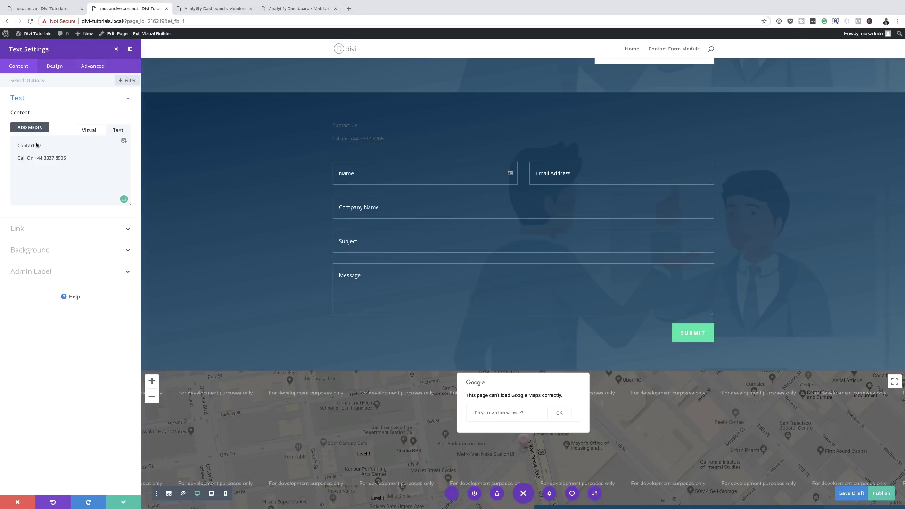
pyautogui.moveTo(47, 148); pyautogui.dragTo(12, 147)
# In the visual editor, format the Contact Us line as Heading 1
pyautogui.click(88, 131)
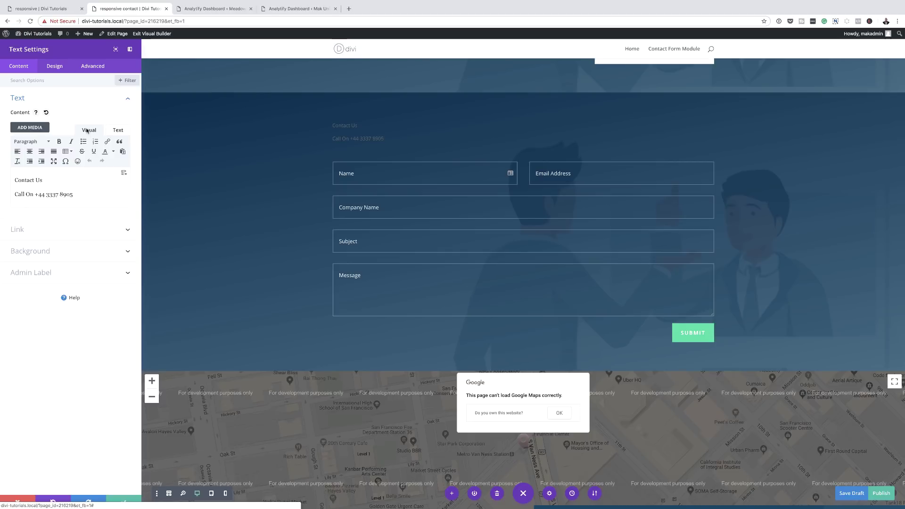
pyautogui.moveTo(48, 181); pyautogui.dragTo(10, 177)
pyautogui.click(27, 142)
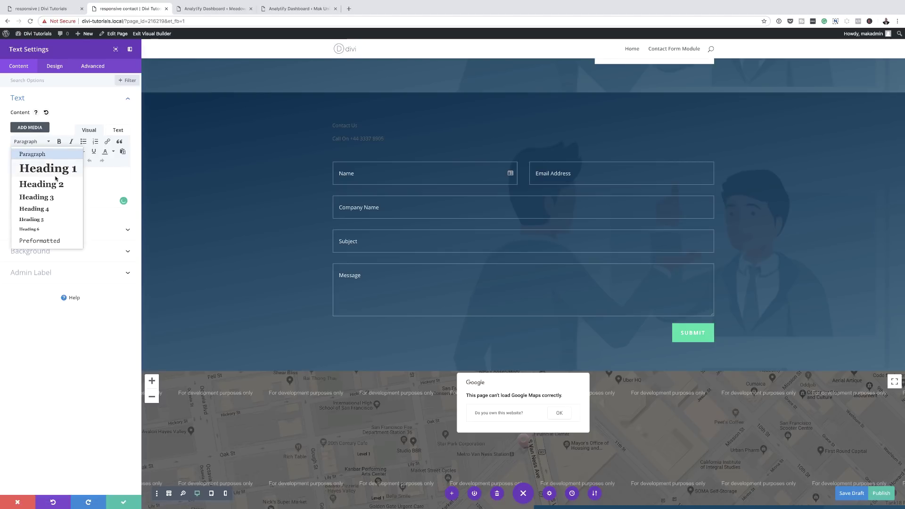
pyautogui.click(42, 185)
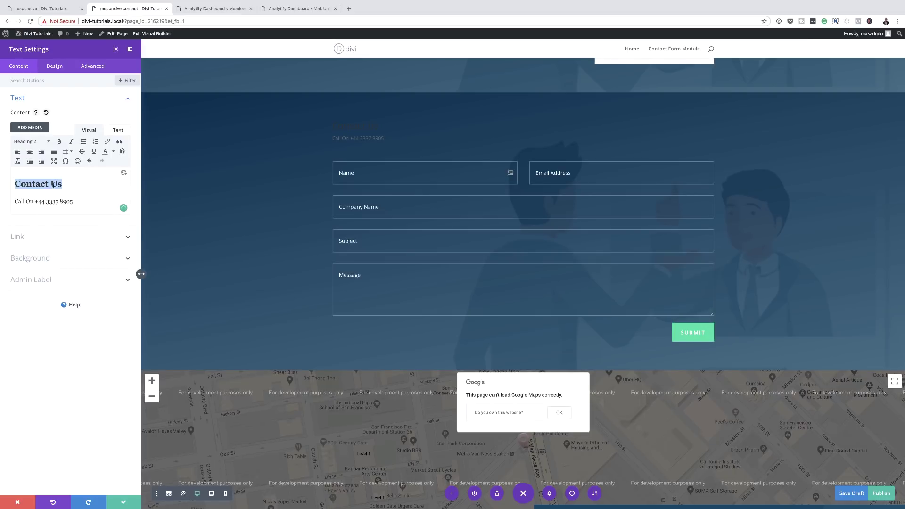
pyautogui.click(46, 145)
pyautogui.click(48, 169)
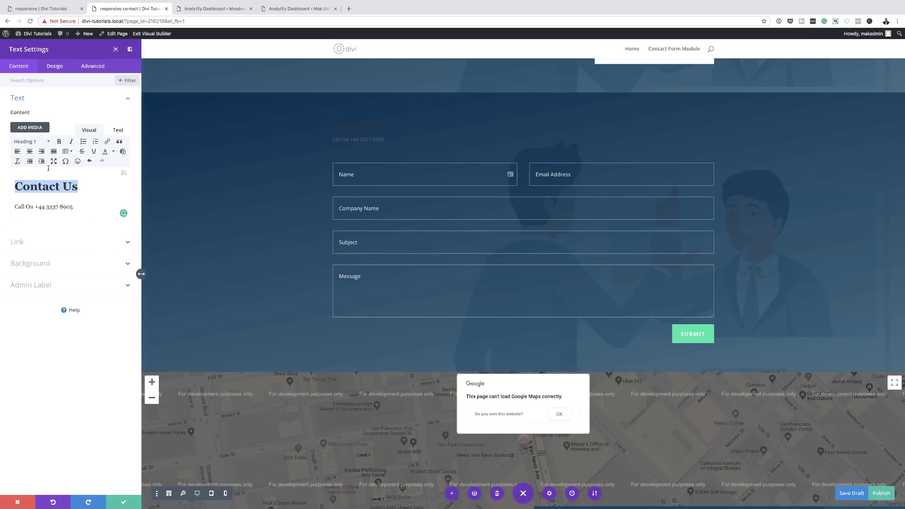
# Set the text module's text orientation to center so both lines are centred
pyautogui.click(55, 68)
pyautogui.click(20, 99)
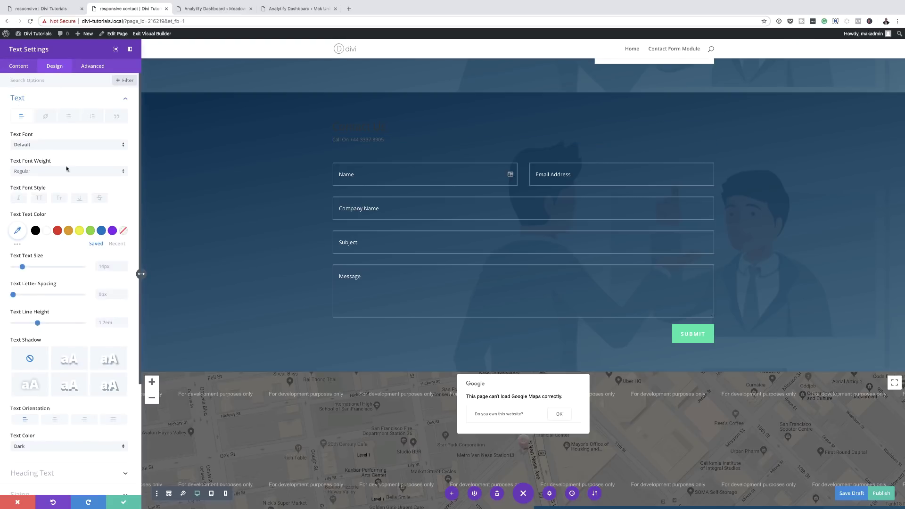
pyautogui.click(55, 420)
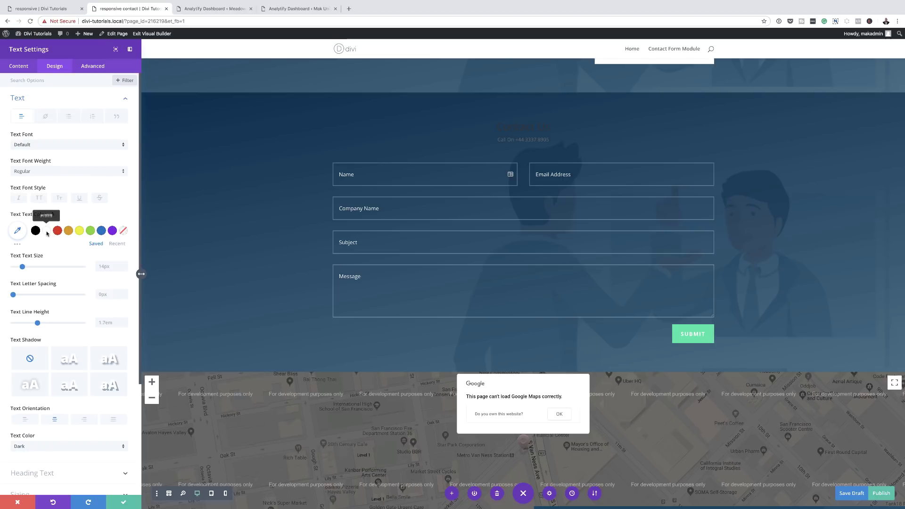
pyautogui.click(523, 127)
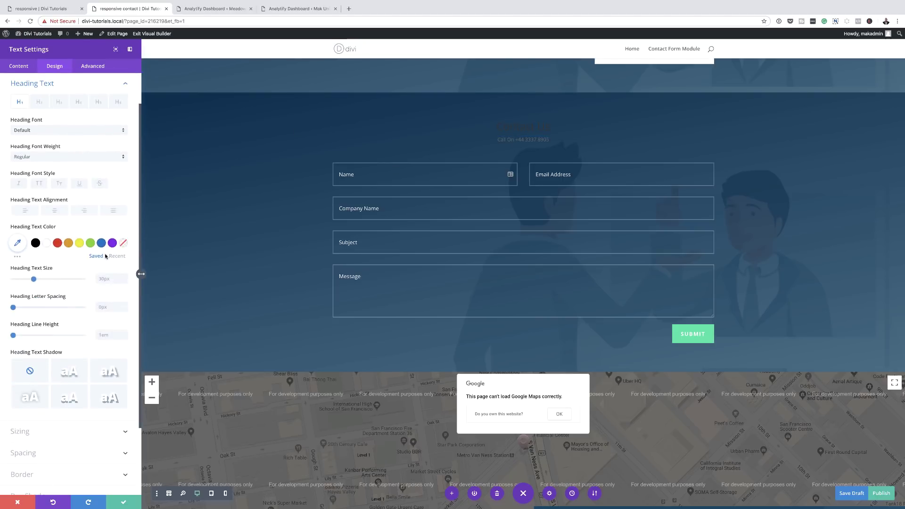
# Style the heading text at 48px, white, TT uppercase, with Bold font weight
pyautogui.moveTo(34, 279); pyautogui.dragTo(46, 279)
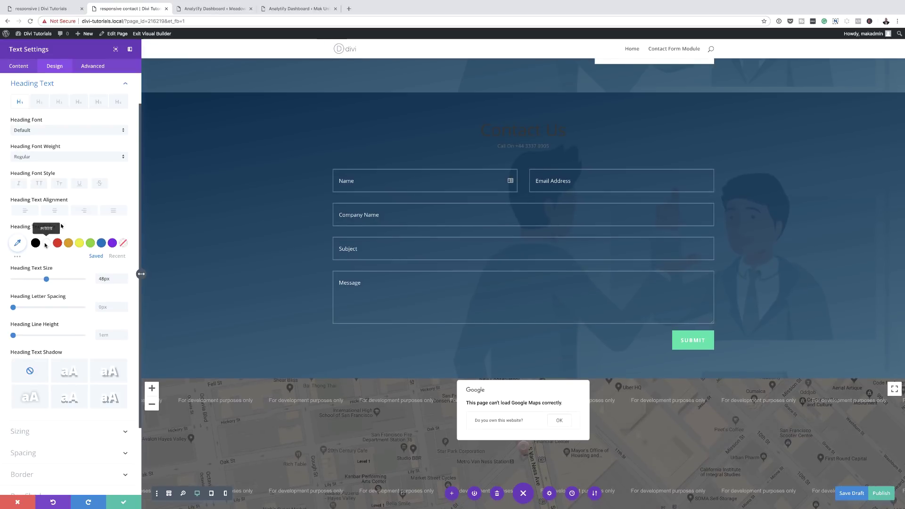
pyautogui.click(46, 243)
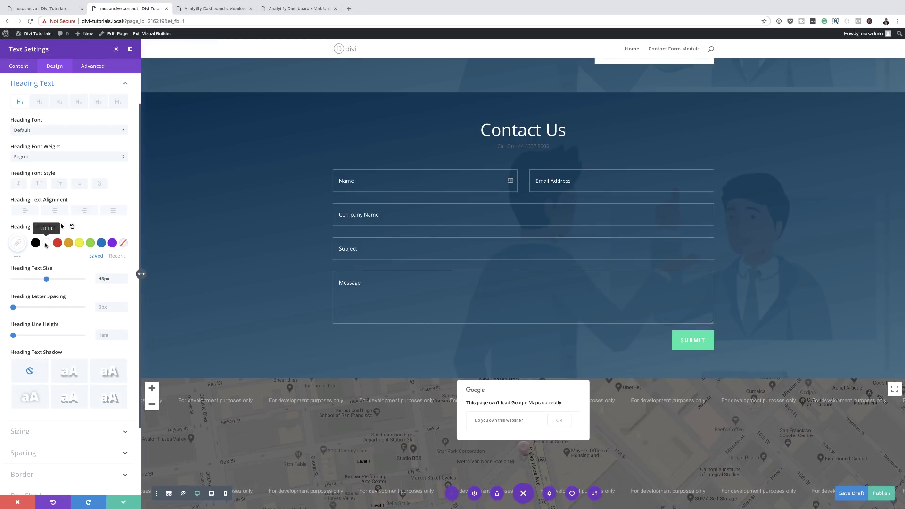
pyautogui.click(39, 184)
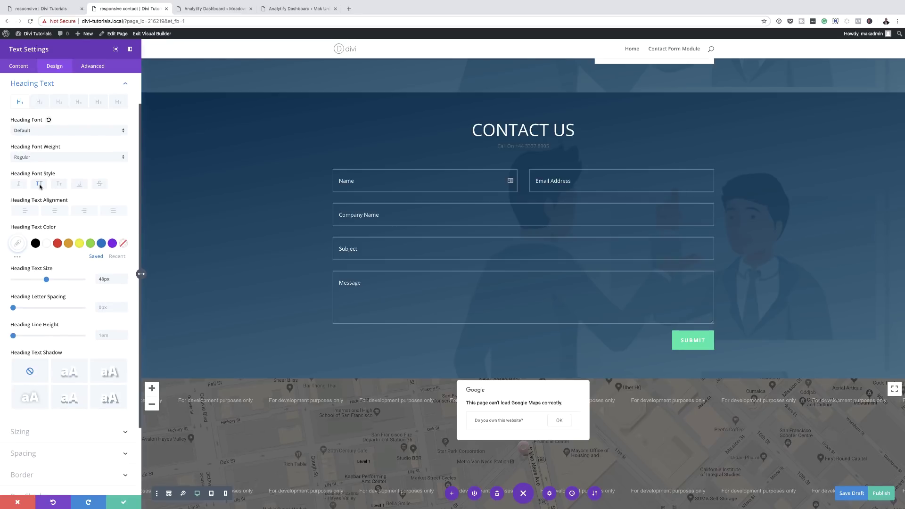
pyautogui.click(48, 160)
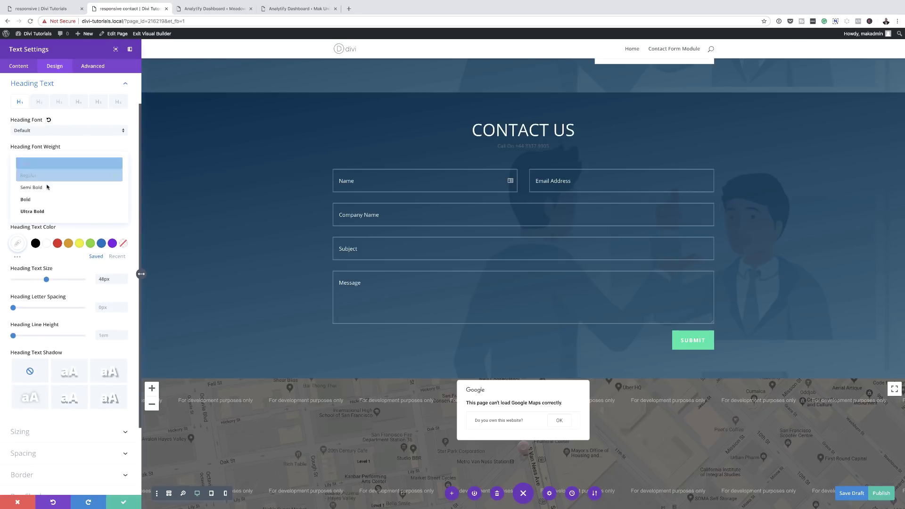
pyautogui.click(41, 200)
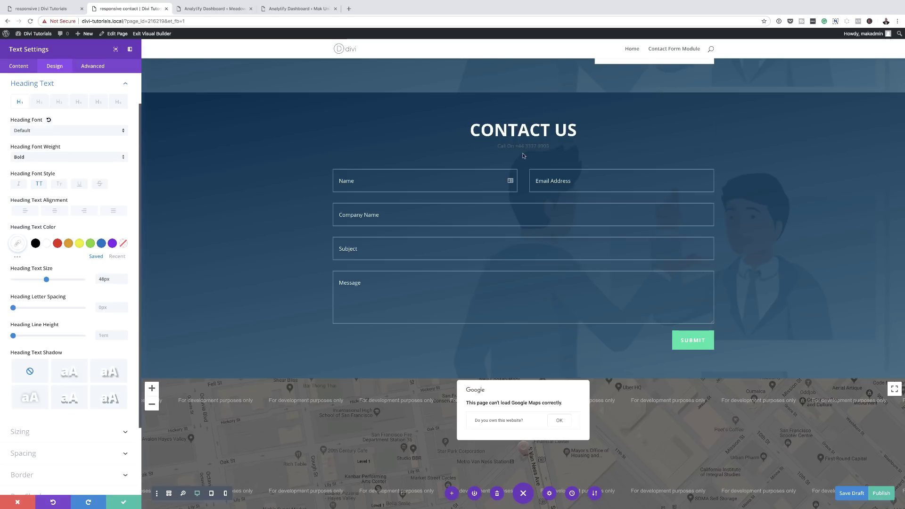
pyautogui.click(332, 142)
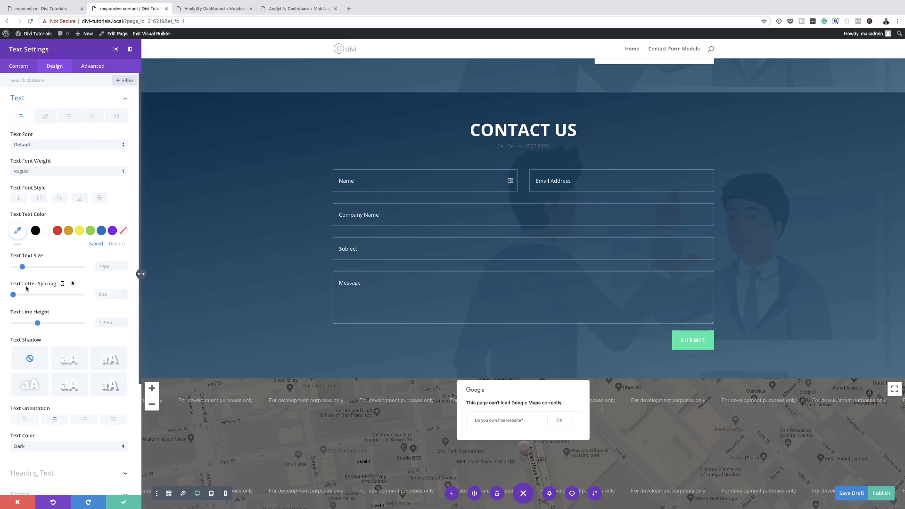
# Set the phone line body text to 20px, white, with Bold font weight
pyautogui.moveTo(22, 266); pyautogui.dragTo(28, 267)
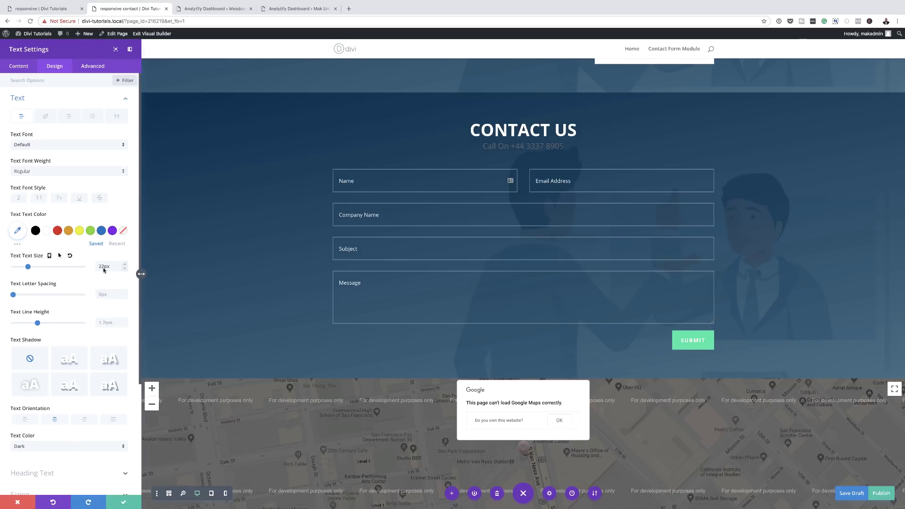
pyautogui.press('BackSpace')
pyautogui.write('0')
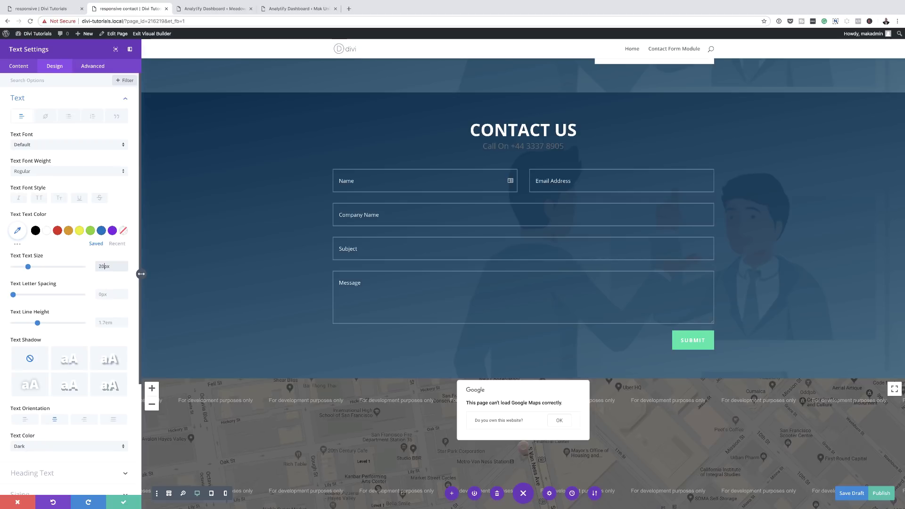
pyautogui.click(47, 232)
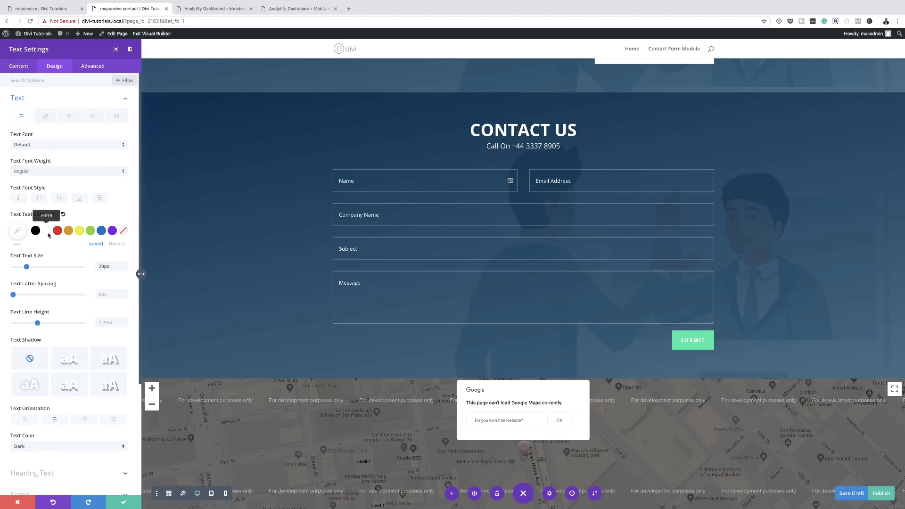
pyautogui.click(53, 172)
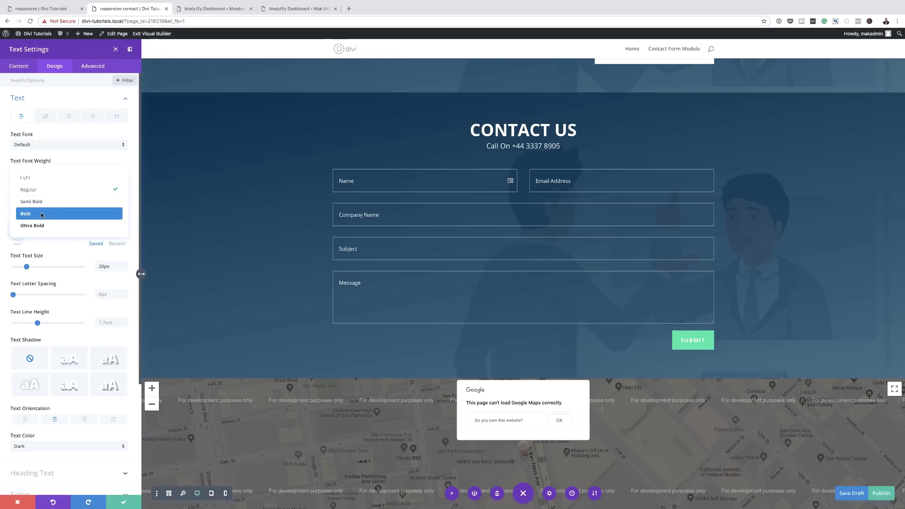
pyautogui.click(42, 215)
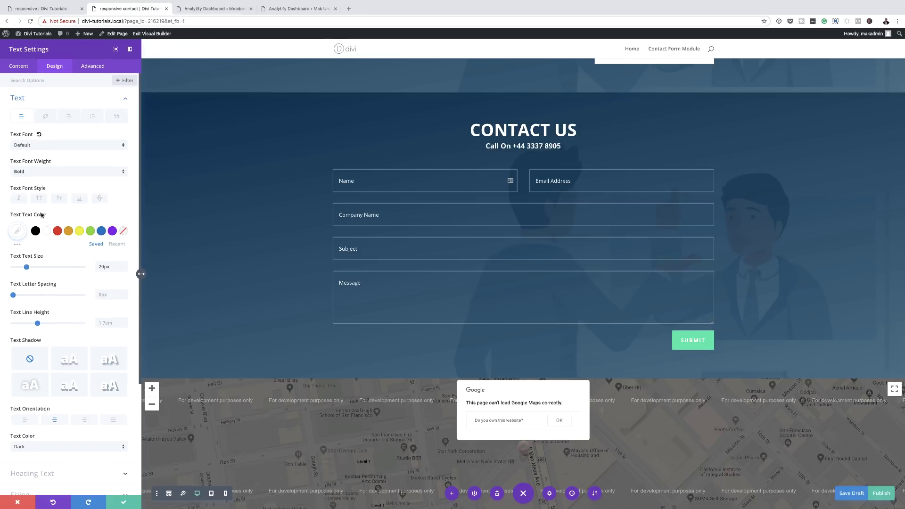
# Give the phone line 2.4em line height and 2px letter spacing, then save the module
pyautogui.moveTo(36, 324); pyautogui.dragTo(62, 331)
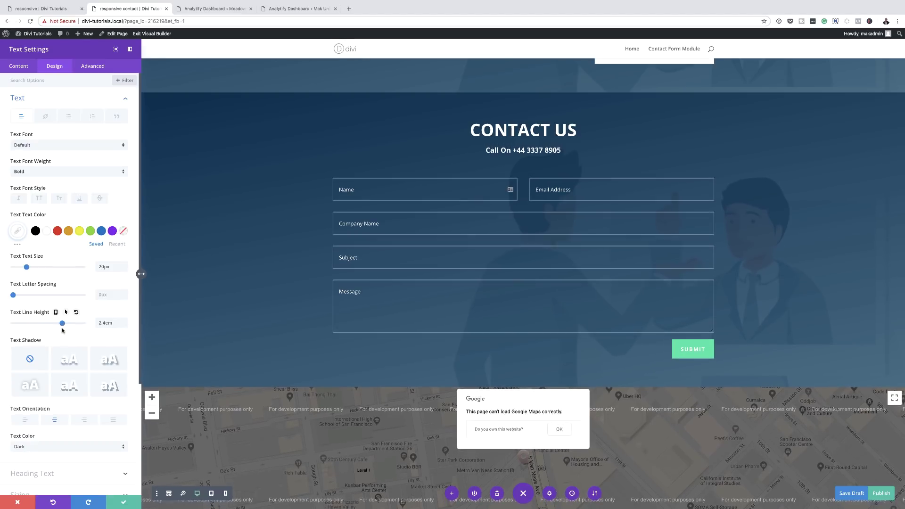
pyautogui.scroll(-5, 50, 436)
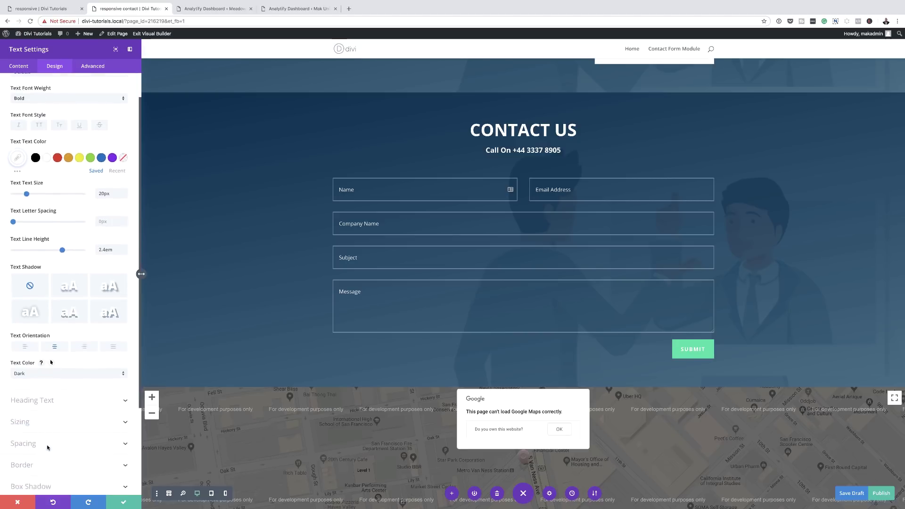
pyautogui.scroll(-1, 47, 445)
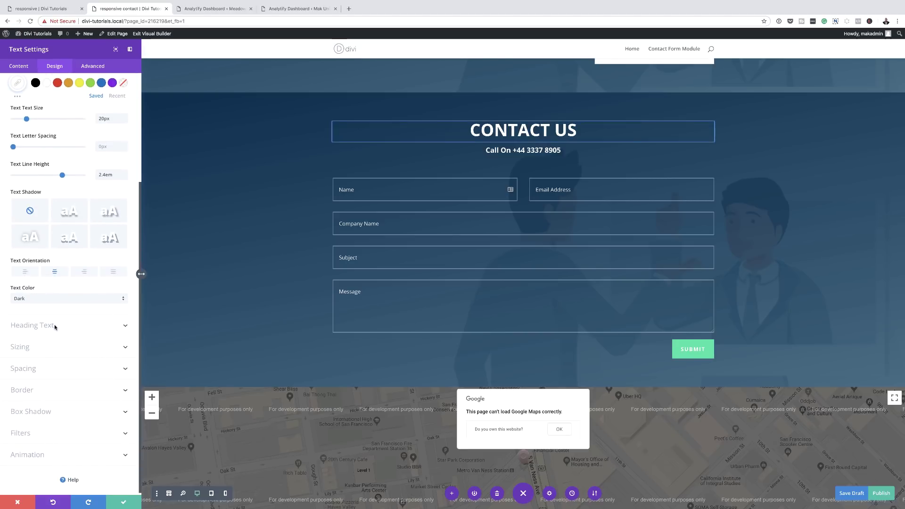
pyautogui.moveTo(13, 146); pyautogui.dragTo(15, 147)
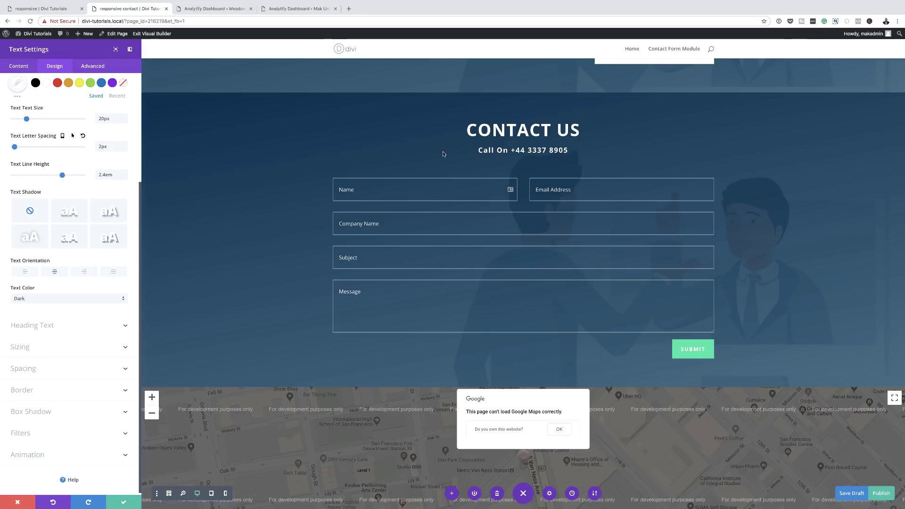
pyautogui.click(123, 502)
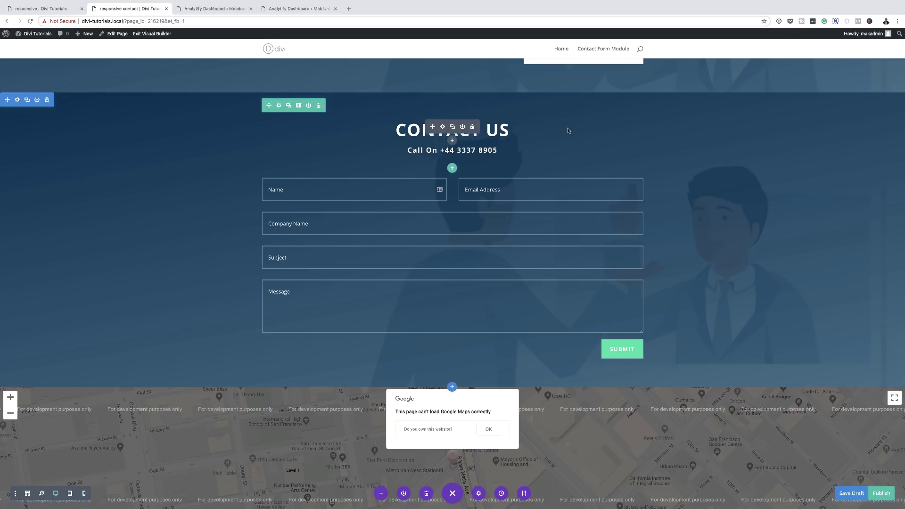
# Raise the contact section's second gradient colour opacity to 0.91 and save the section
pyautogui.click(17, 99)
pyautogui.click(40, 121)
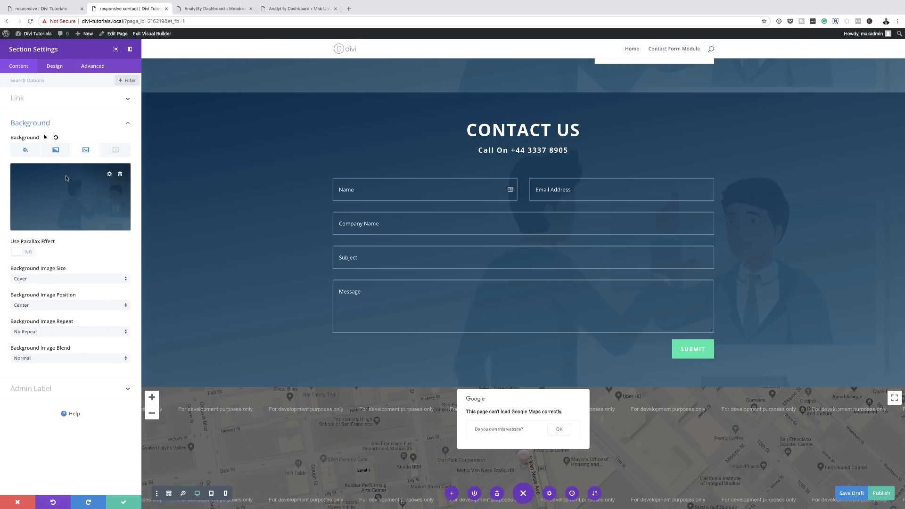
pyautogui.click(58, 153)
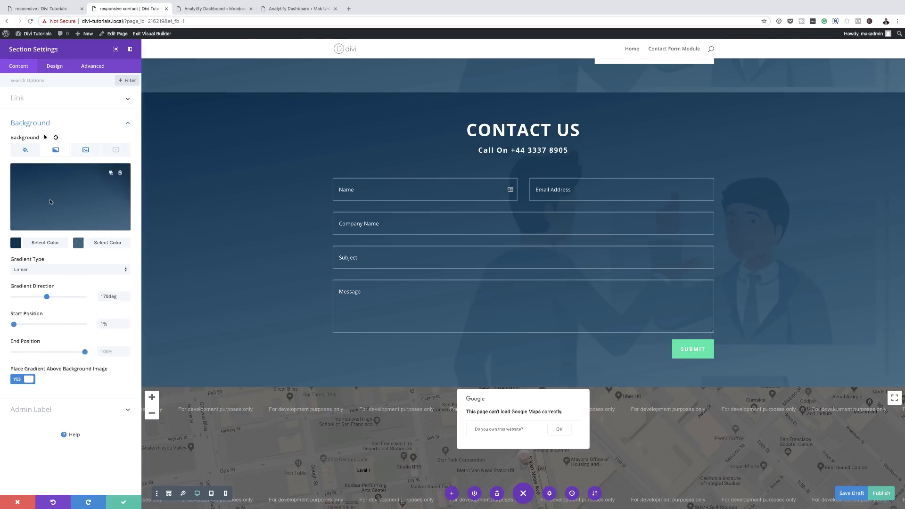
pyautogui.click(79, 243)
pyautogui.moveTo(122, 182); pyautogui.dragTo(123, 179)
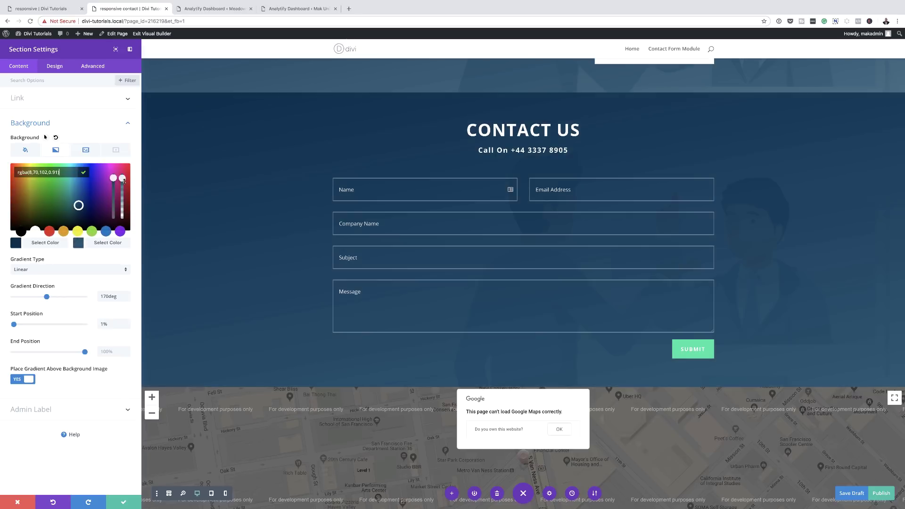
pyautogui.click(123, 502)
pyautogui.scroll(5, 136, 208)
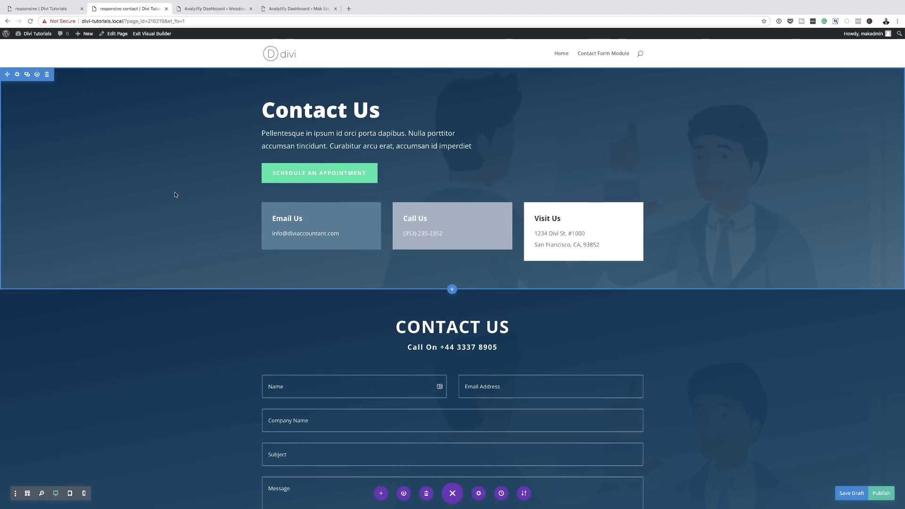
# Turn on Disable on Phone in the top hero section's visibility settings and save
pyautogui.click(17, 74)
pyautogui.click(92, 66)
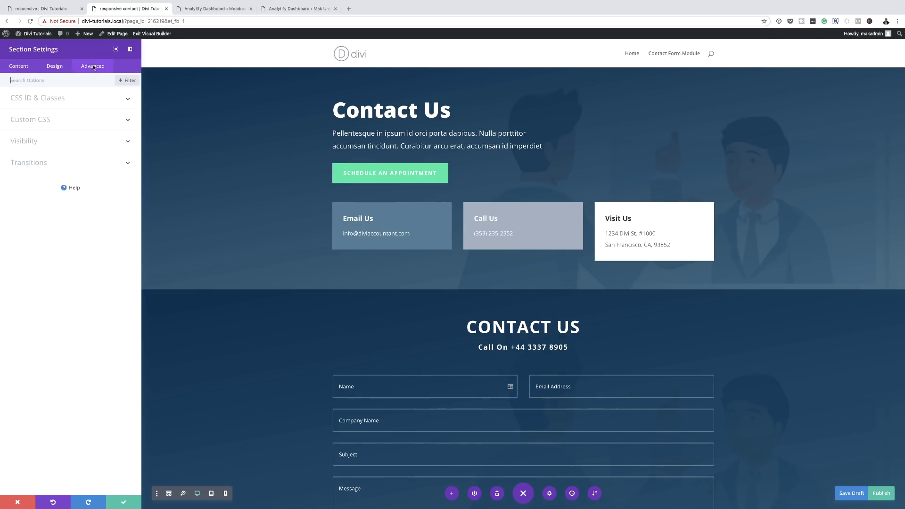
pyautogui.click(18, 141)
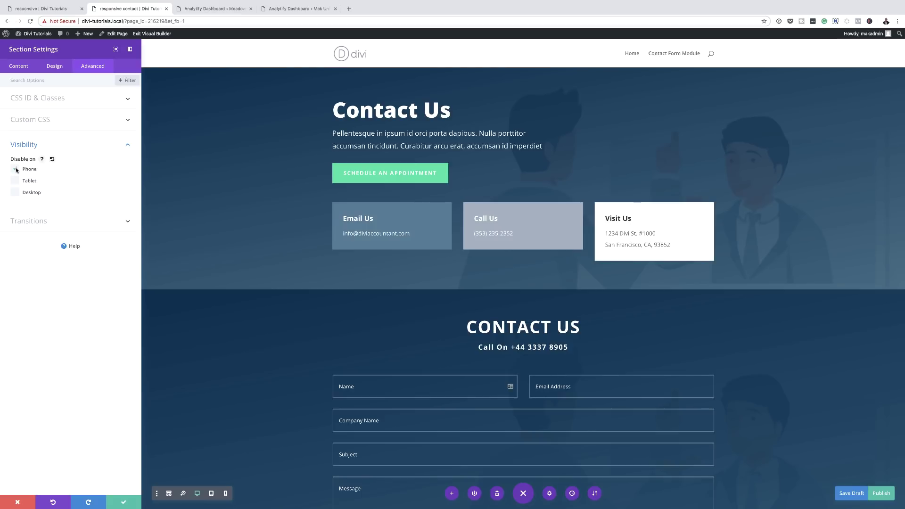
pyautogui.click(126, 502)
pyautogui.scroll(-5, 184, 343)
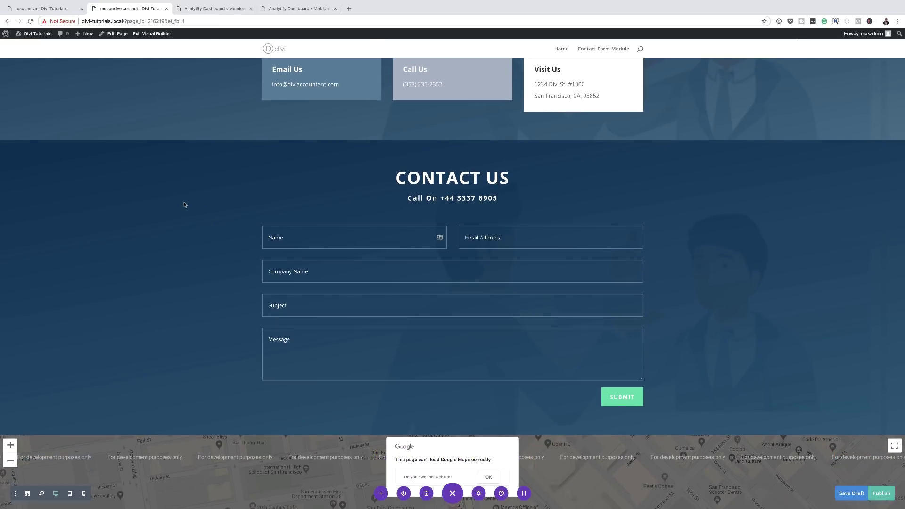
# Turn on Disable on Desktop in the contact form section's visibility settings and save
pyautogui.moveTo(79, 177)
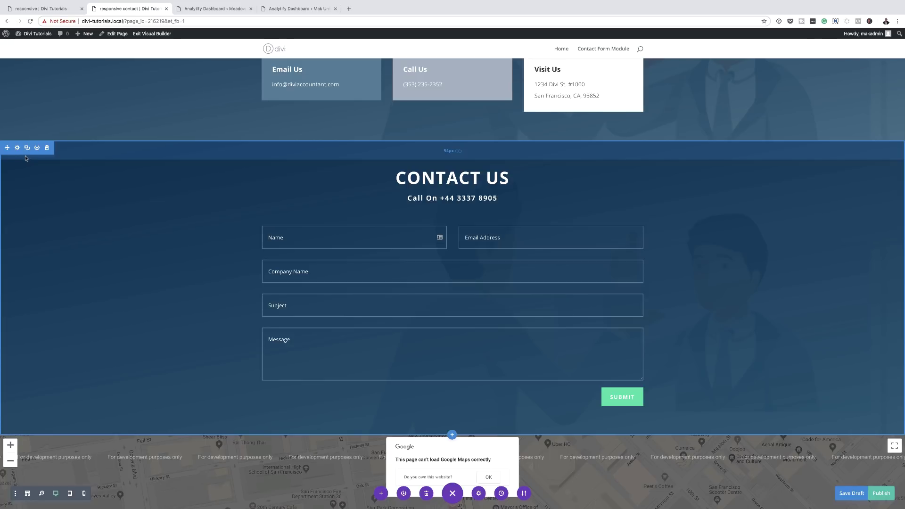
pyautogui.click(17, 148)
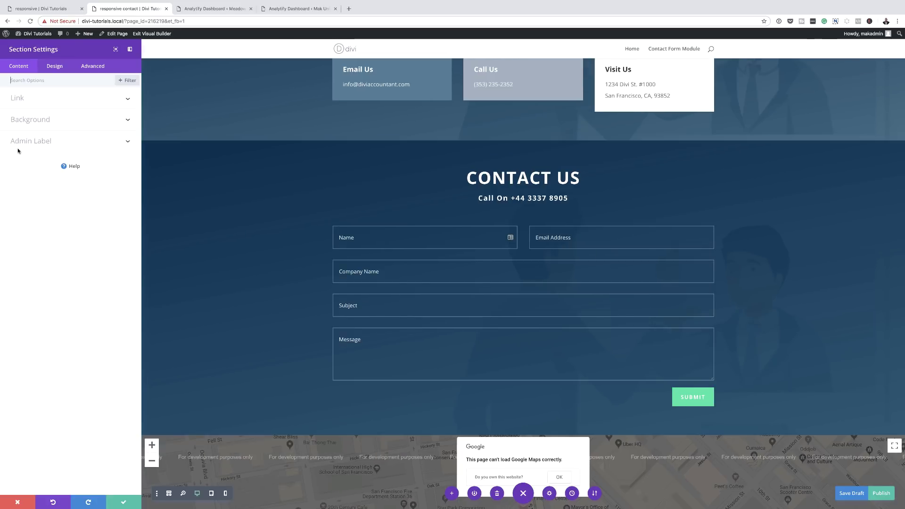
pyautogui.click(87, 67)
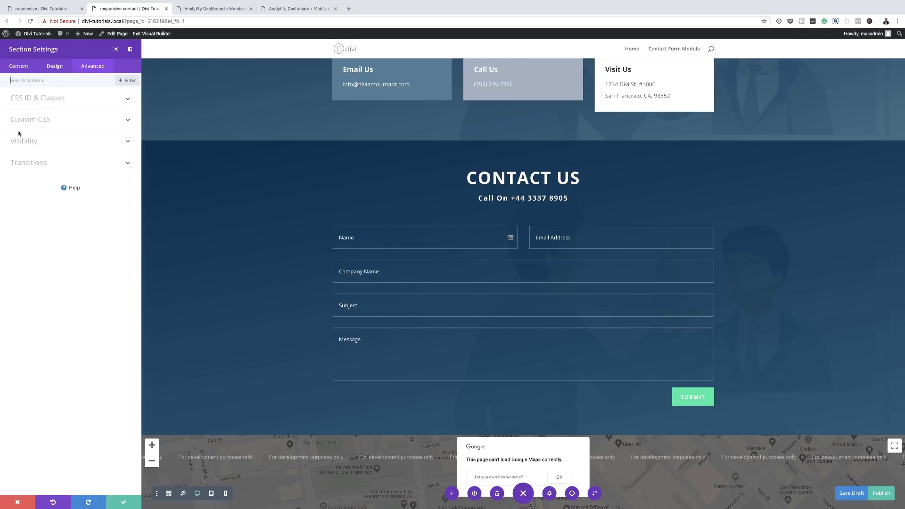
pyautogui.click(25, 143)
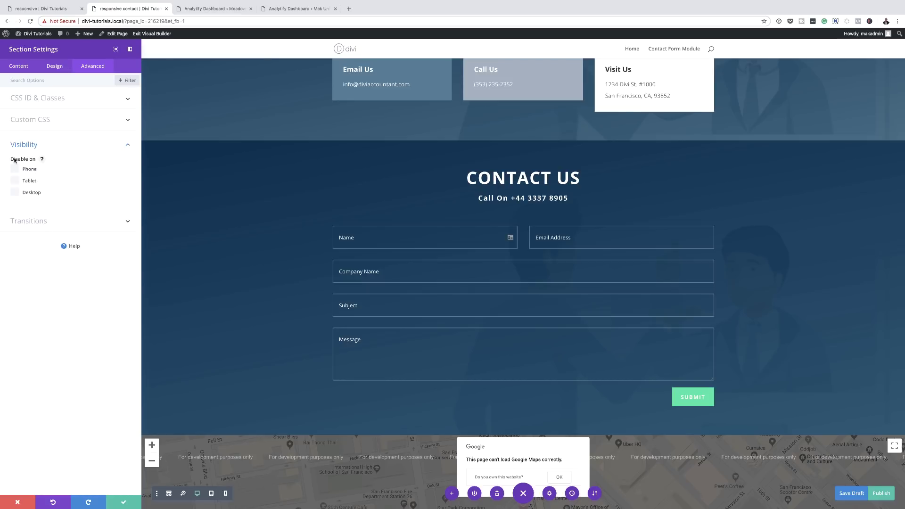
pyautogui.click(15, 192)
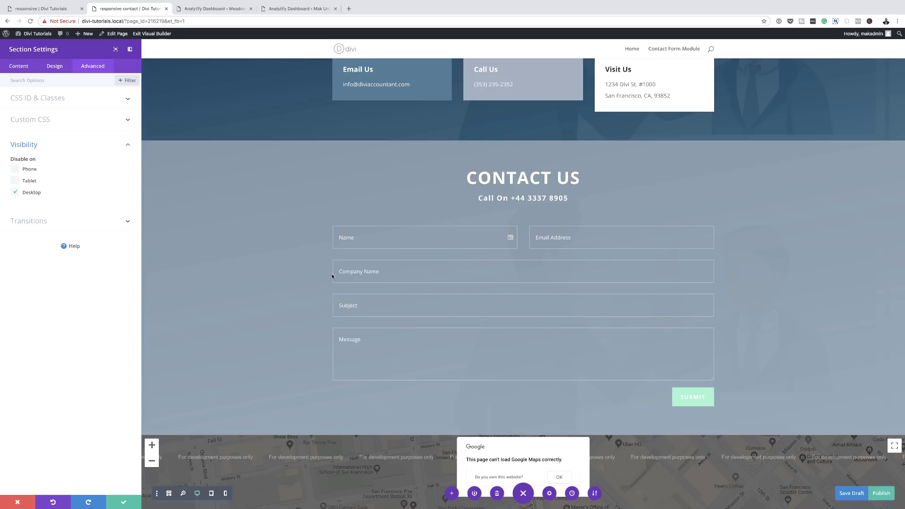
pyautogui.click(124, 502)
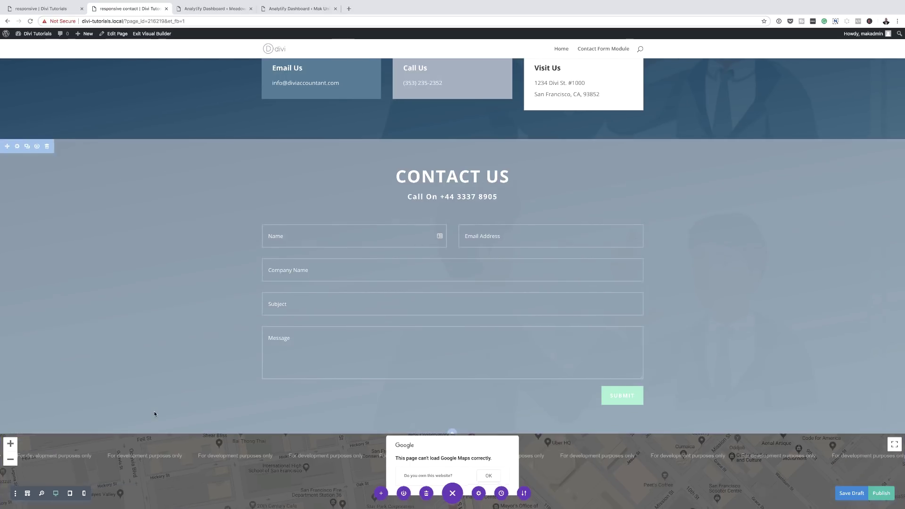
pyautogui.scroll(-3, 155, 412)
pyautogui.scroll(-2, 154, 412)
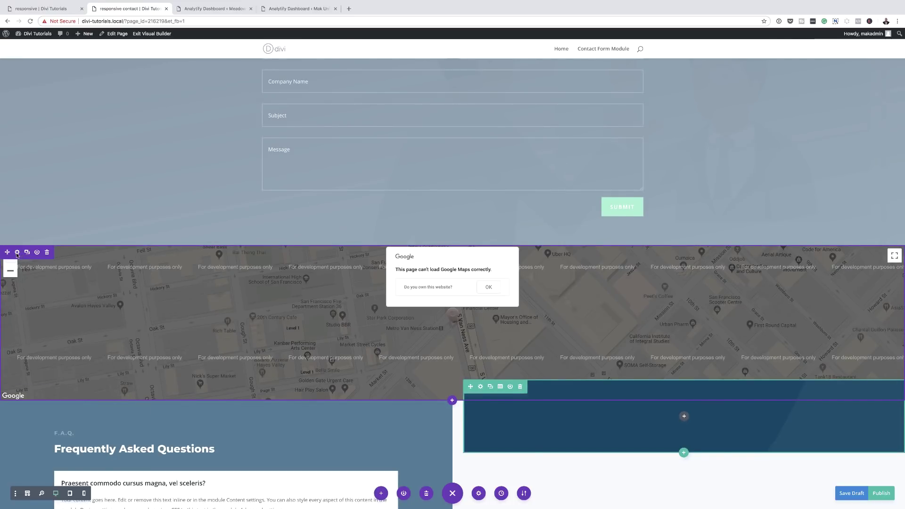
# Open the map section's visibility settings and save the section
pyautogui.click(17, 252)
pyautogui.click(93, 67)
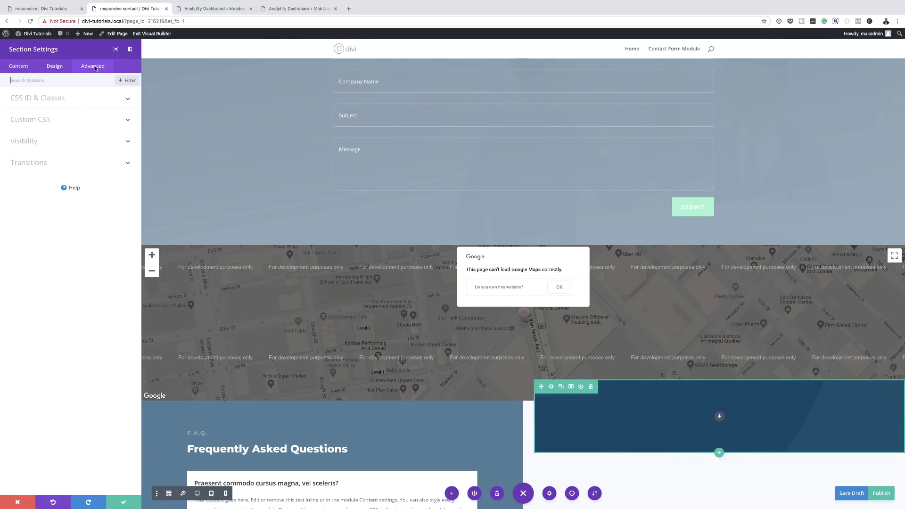
pyautogui.click(36, 141)
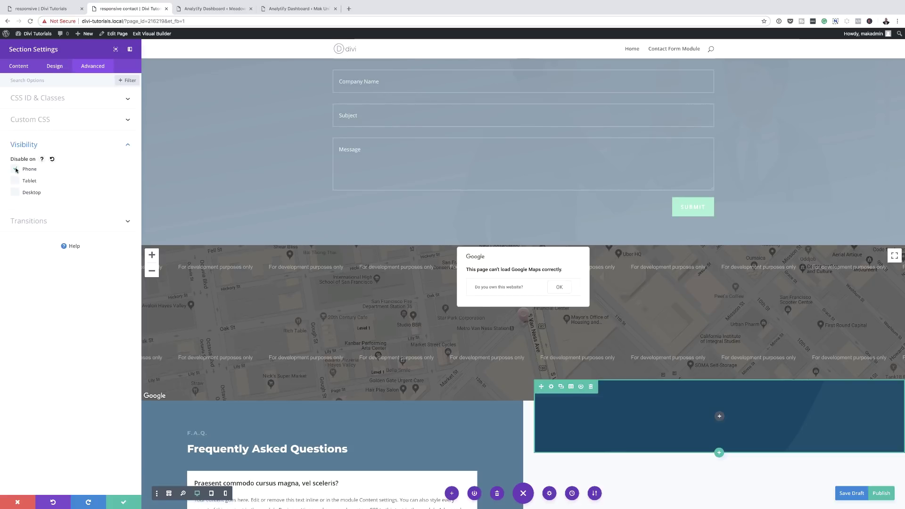
pyautogui.click(123, 502)
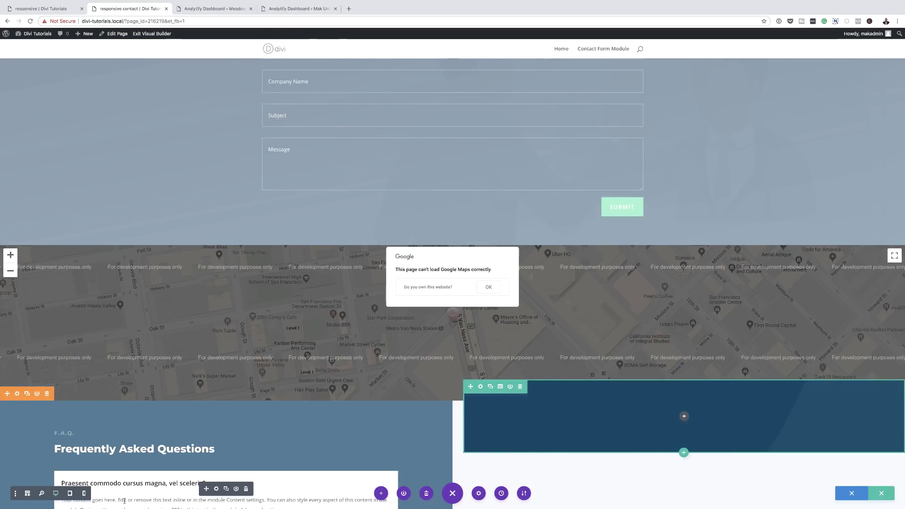
pyautogui.scroll(-1, 97, 375)
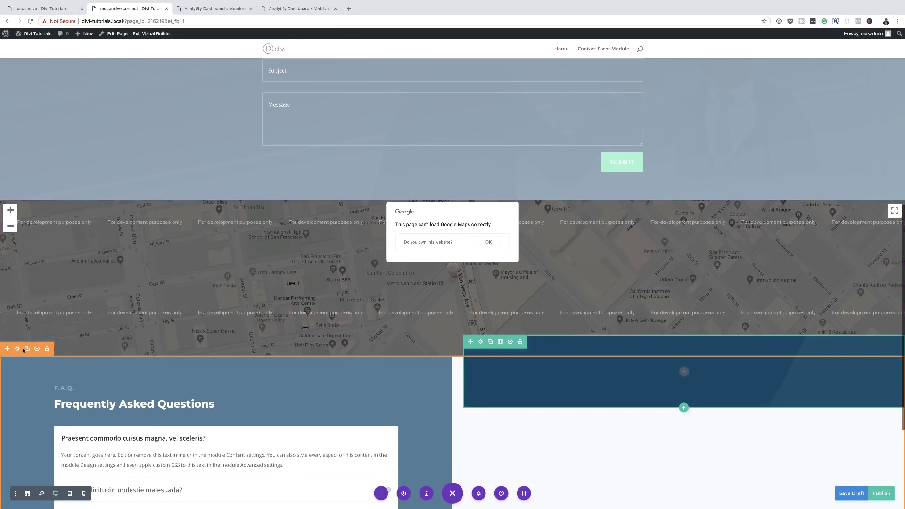
# Disable the Frequently Asked Questions section on phones and save its settings
pyautogui.click(18, 352)
pyautogui.click(89, 65)
pyautogui.click(26, 144)
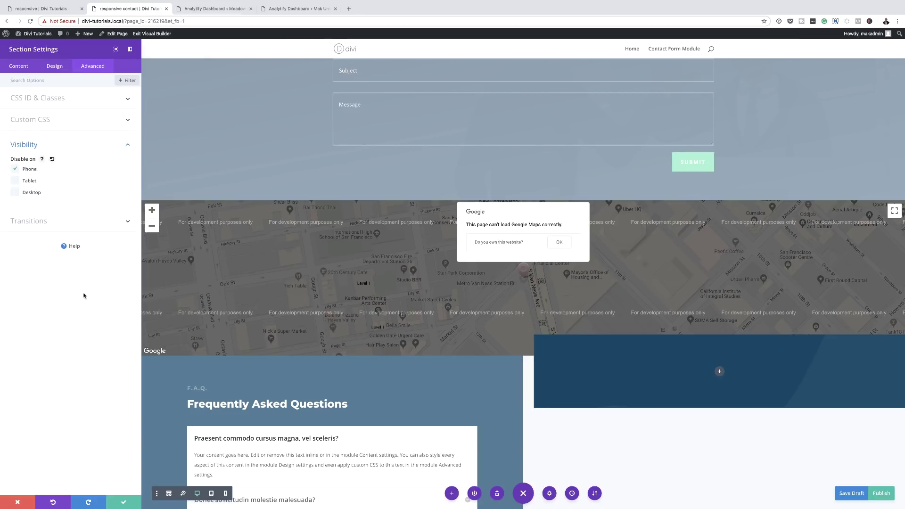
pyautogui.click(122, 502)
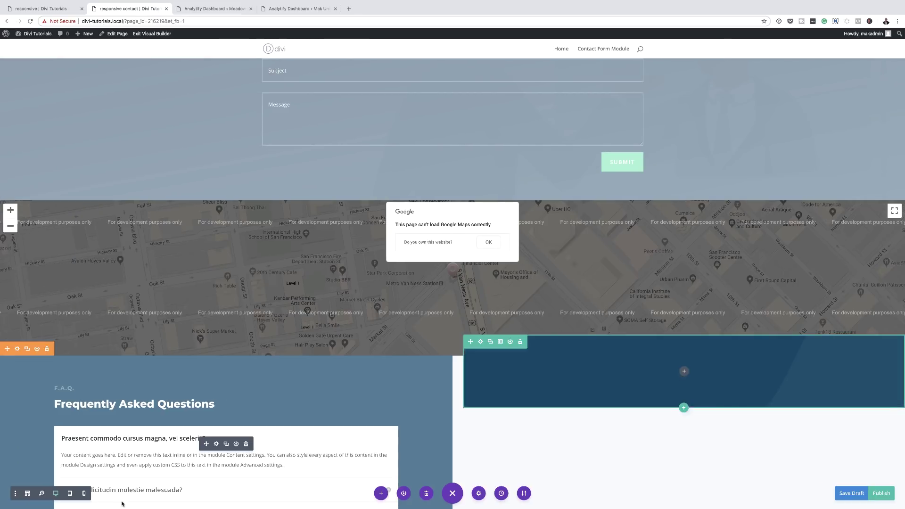
pyautogui.scroll(-3, 175, 368)
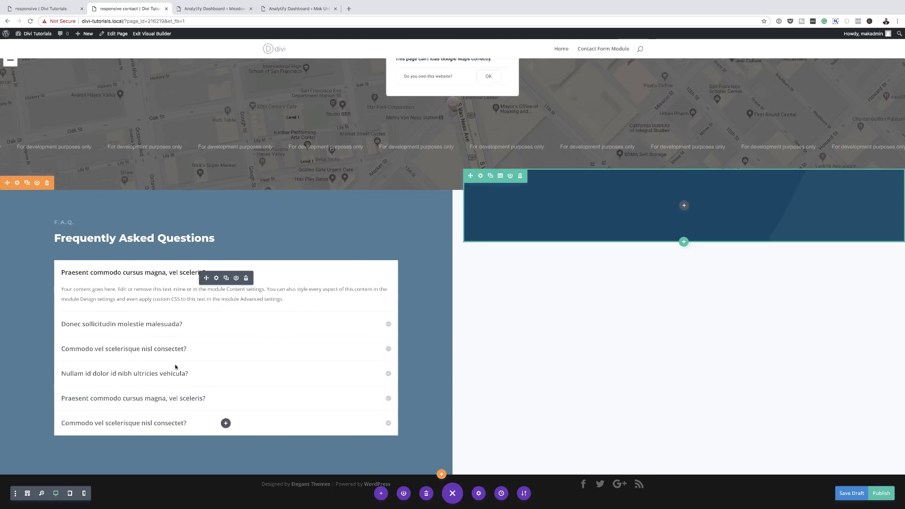
# Save the page, then scroll the phone-width preview to review the CONTACT US form
pyautogui.click(880, 493)
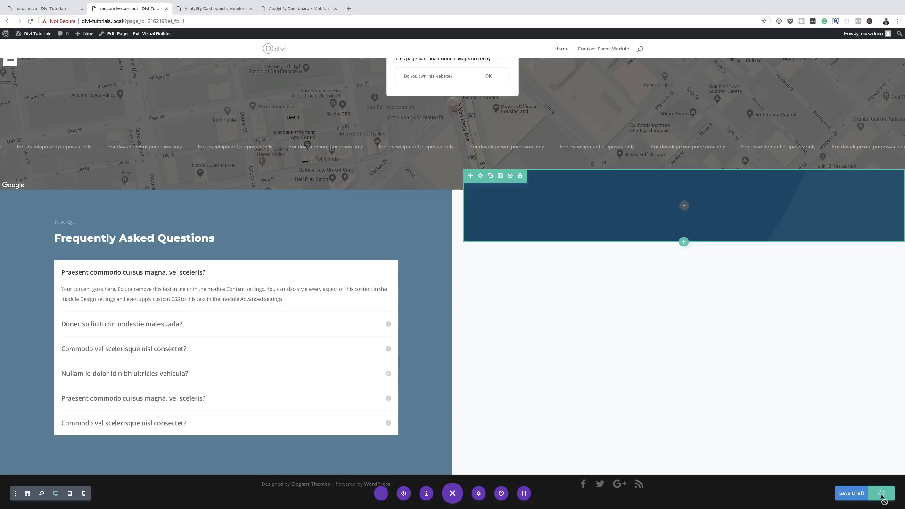
pyautogui.click(84, 493)
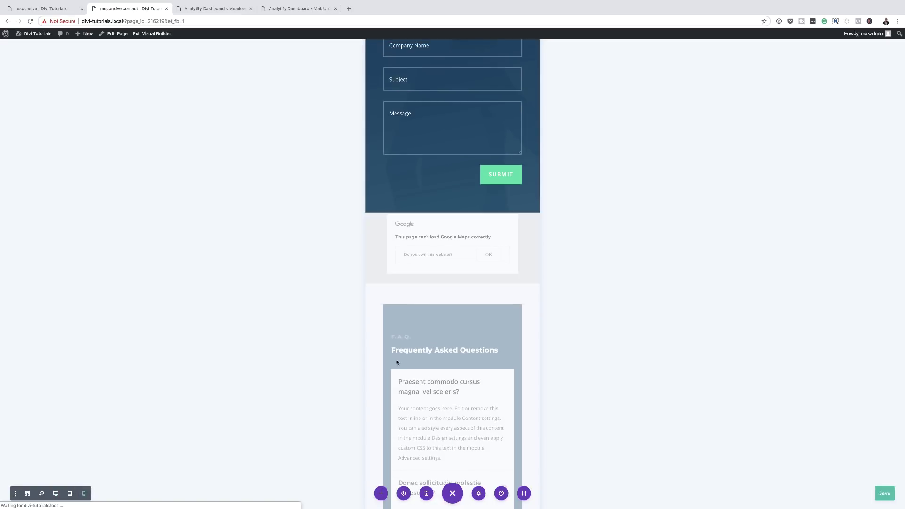
pyautogui.scroll(10, 573, 399)
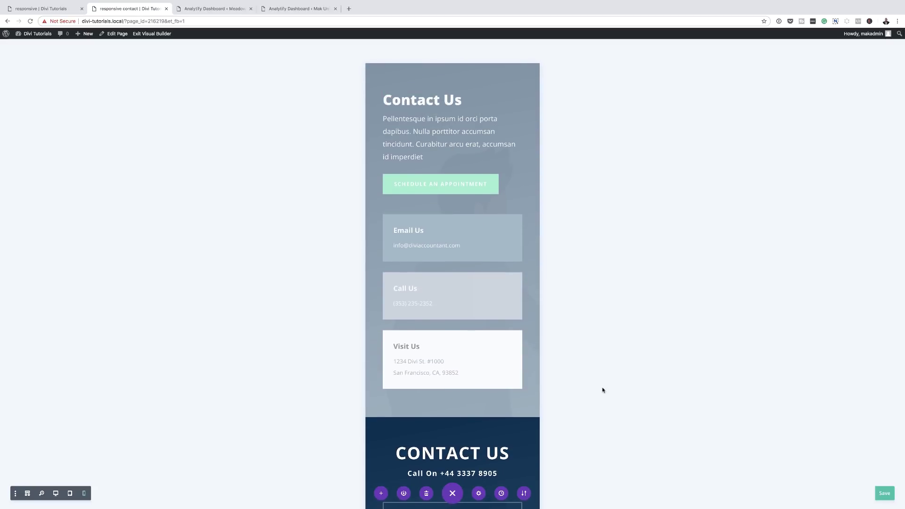
pyautogui.scroll(-1, 602, 390)
pyautogui.scroll(-6, 602, 390)
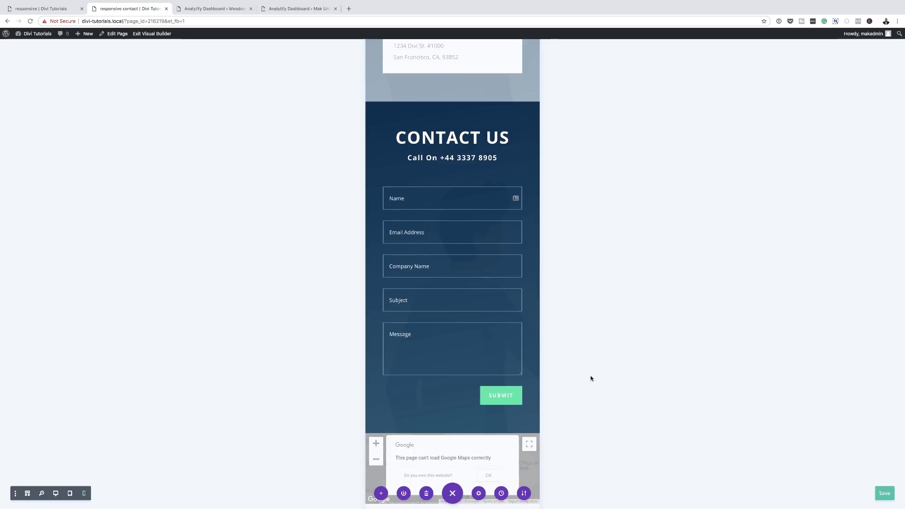
pyautogui.scroll(-3, 592, 377)
pyautogui.scroll(-15, 592, 378)
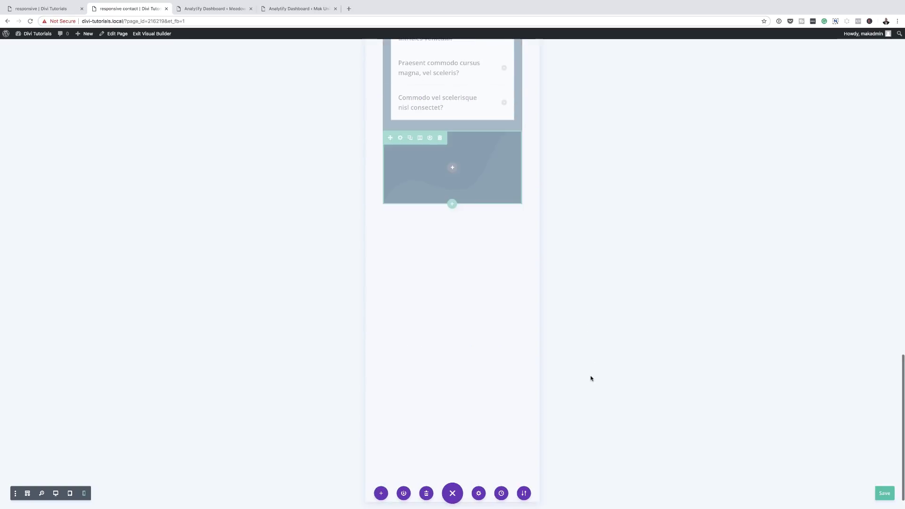
pyautogui.scroll(12, 591, 378)
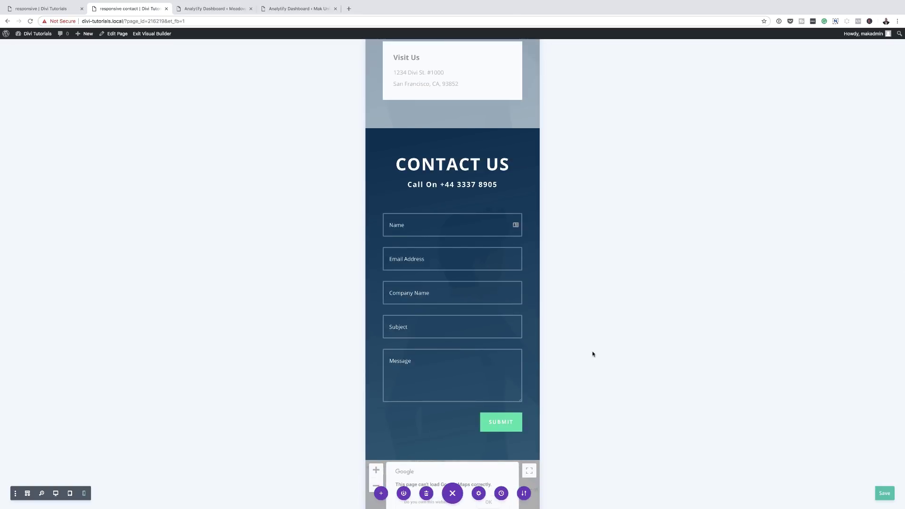
pyautogui.moveTo(459, 202)
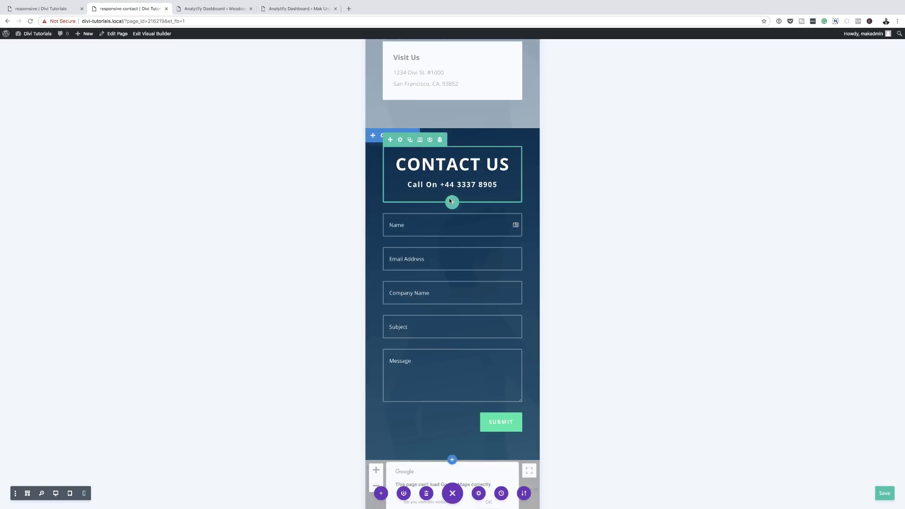
pyautogui.moveTo(431, 224)
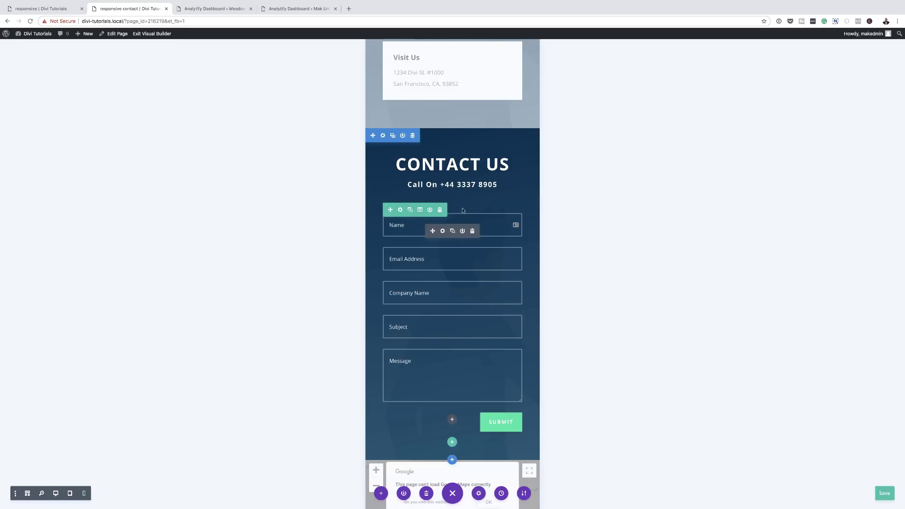
# Set the contact form row's responsive top margin to -40px on phone only and save
pyautogui.click(400, 210)
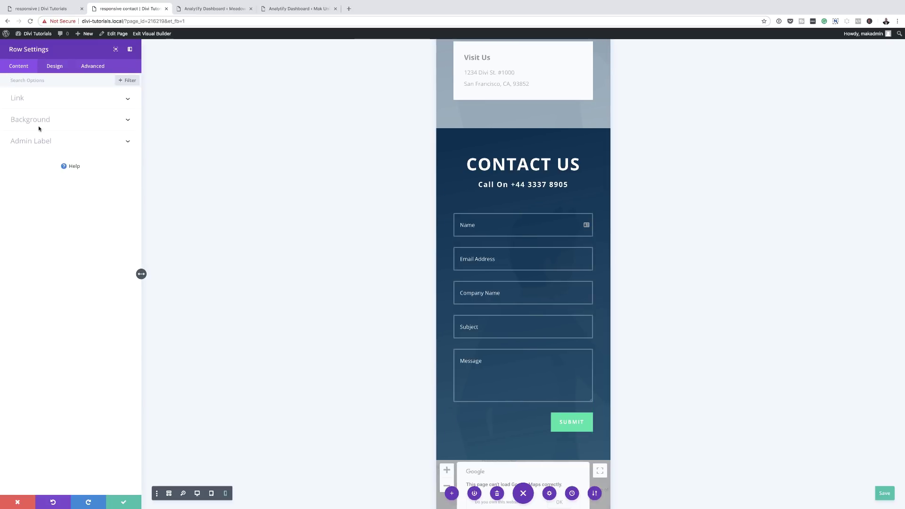
pyautogui.click(55, 70)
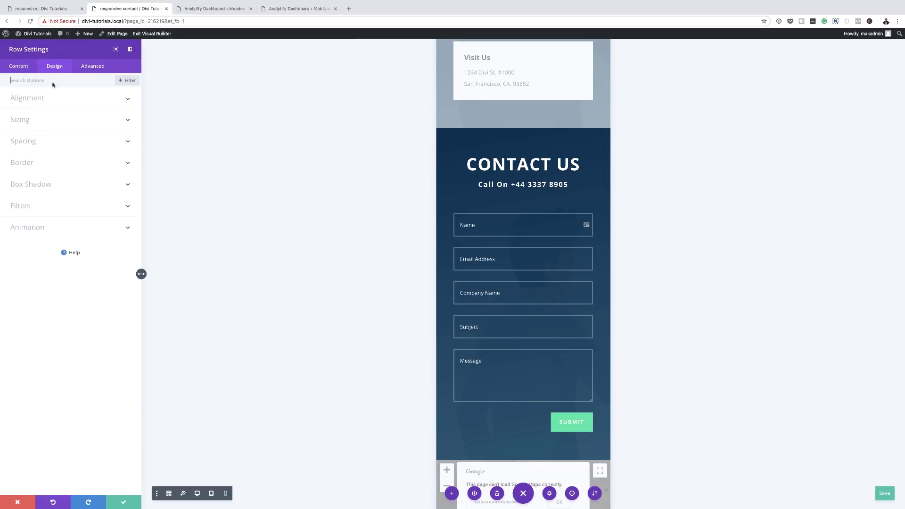
pyautogui.click(23, 120)
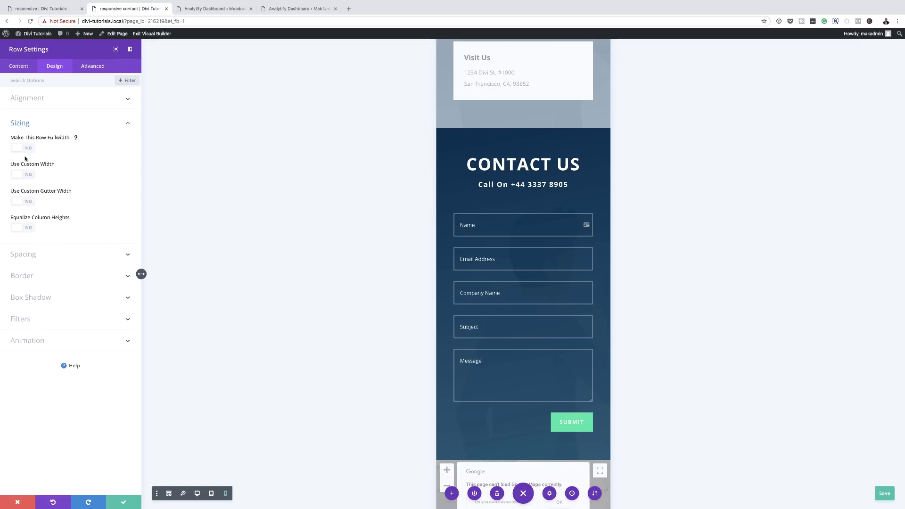
pyautogui.click(29, 254)
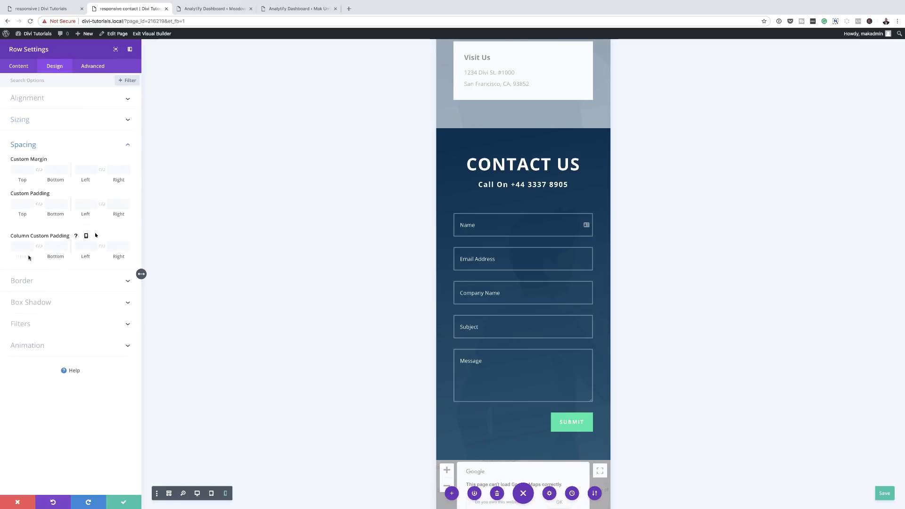
pyautogui.click(53, 160)
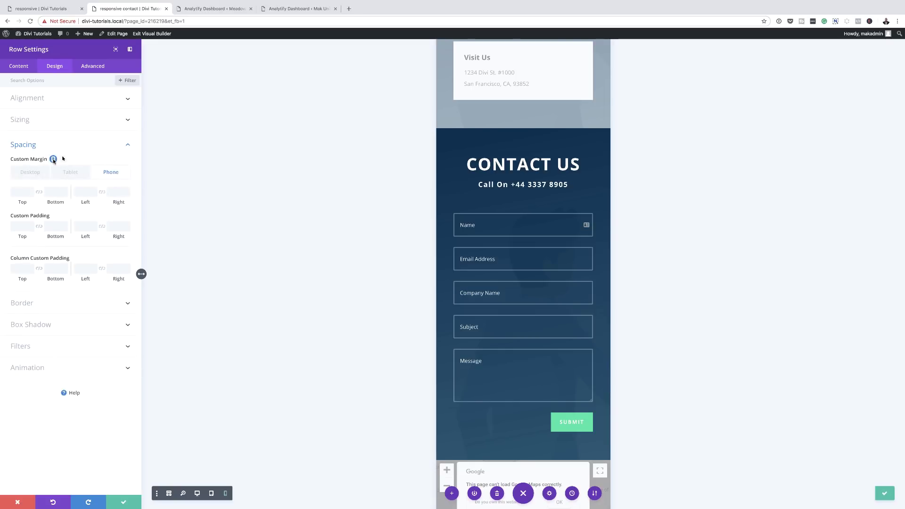
pyautogui.click(116, 174)
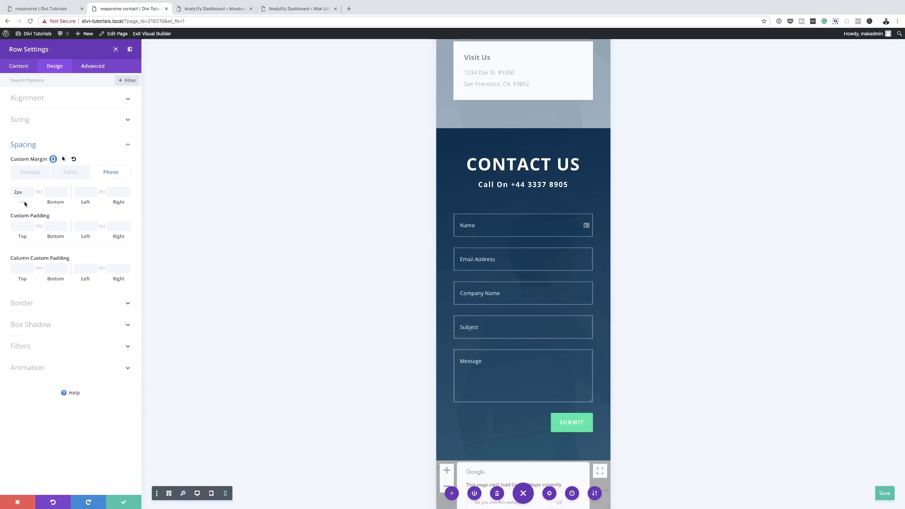
pyautogui.moveTo(22, 202); pyautogui.dragTo(8, 206)
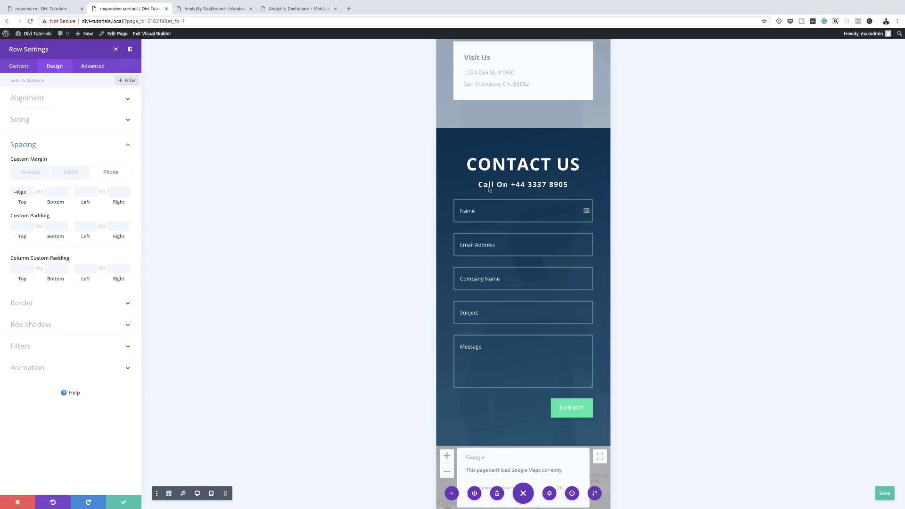
pyautogui.click(124, 502)
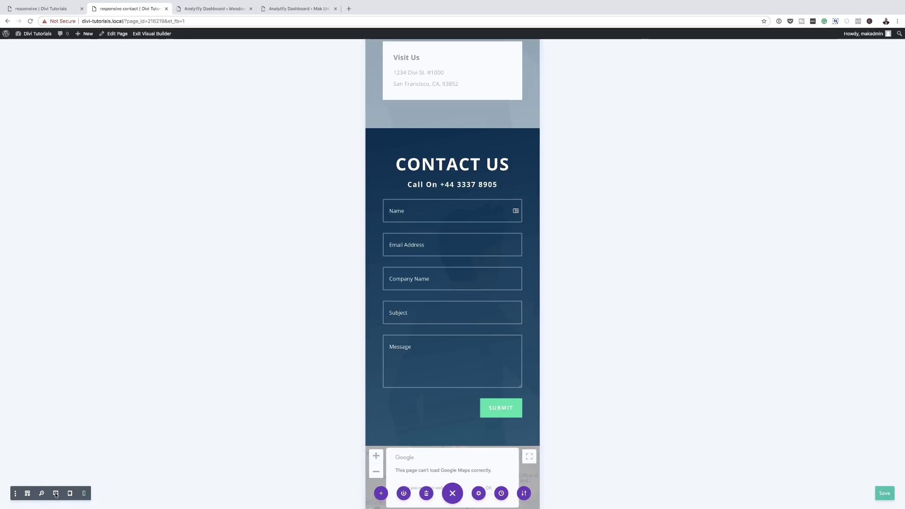
# Switch the preview back to desktop width and exit the Visual Builder
pyautogui.click(55, 493)
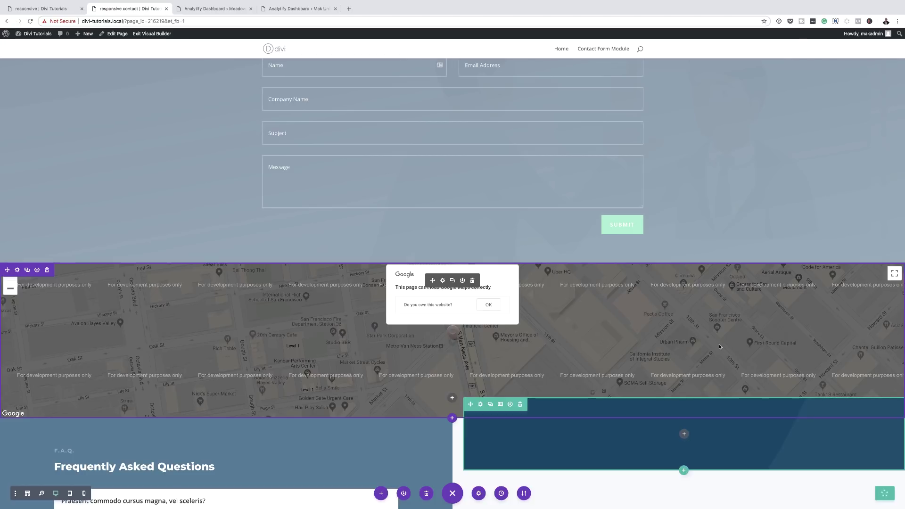
pyautogui.click(152, 34)
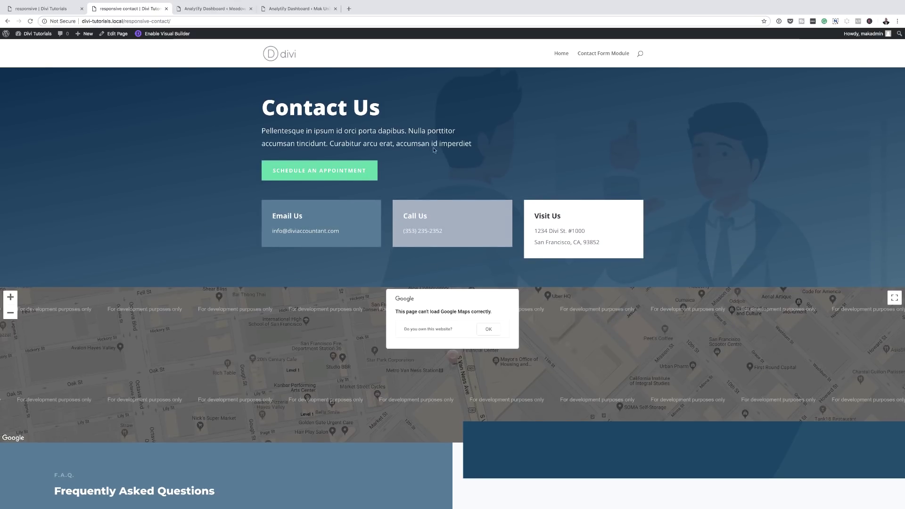
# Scroll the live page to check the Contact Us hero, then right-click the hero background
pyautogui.scroll(-2, 319, 212)
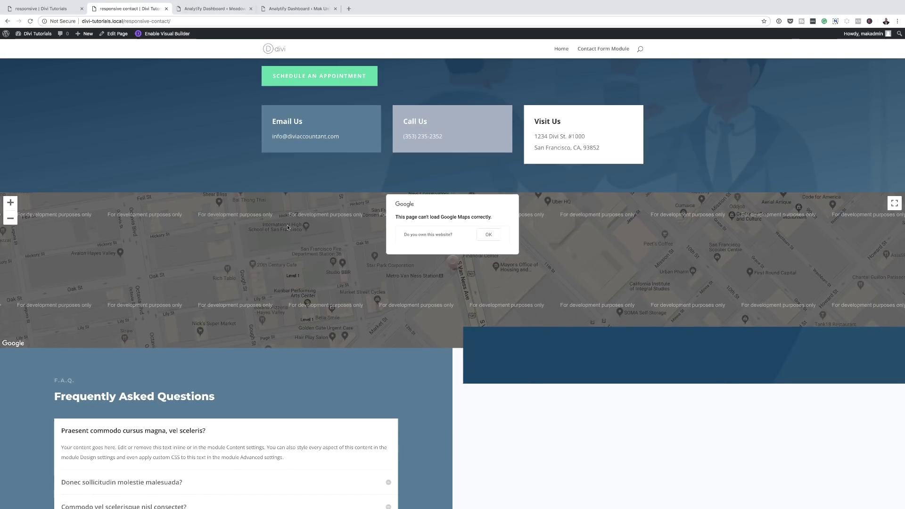
pyautogui.scroll(-3, 351, 353)
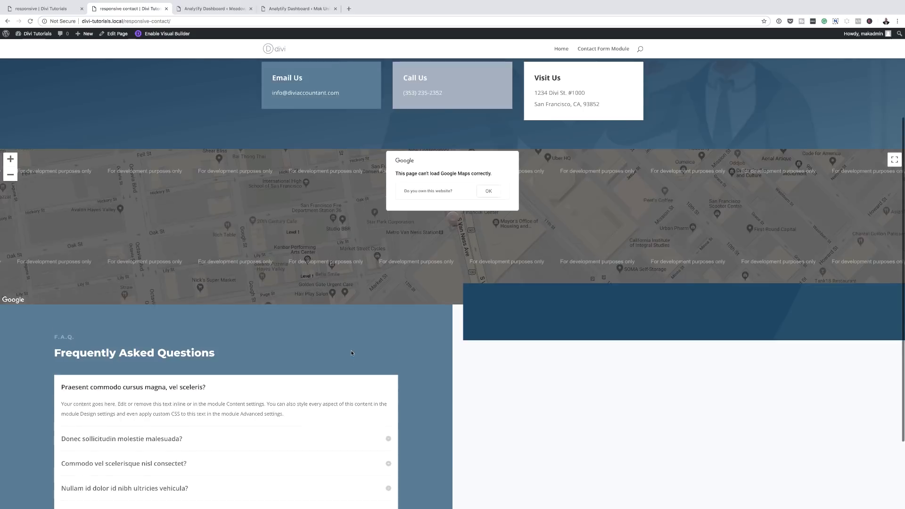
pyautogui.scroll(5, 351, 351)
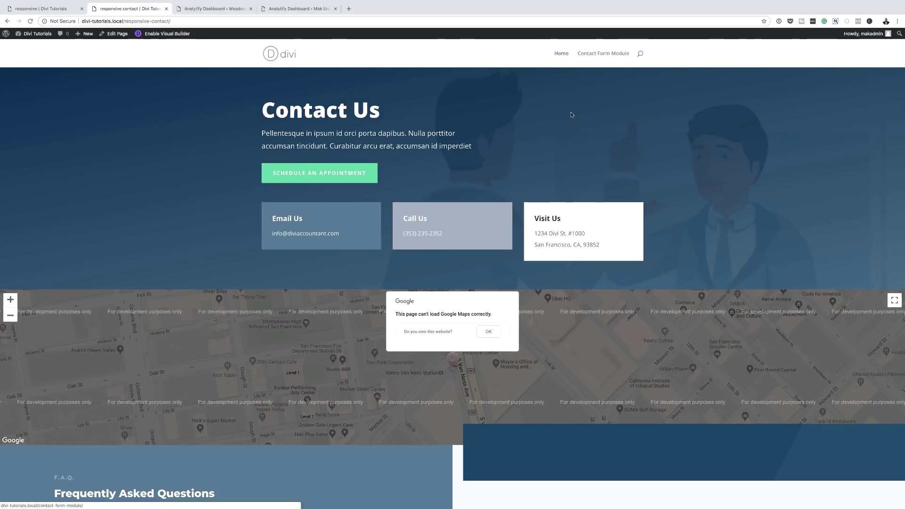
pyautogui.rightClick(679, 147)
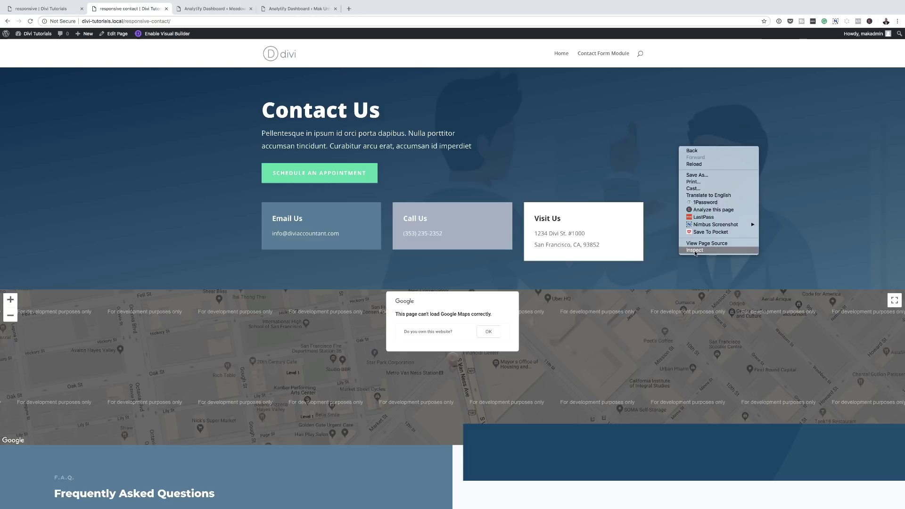
# Inspect the page in DevTools at 400px phone width, returning to the responsive contact tab
pyautogui.click(694, 250)
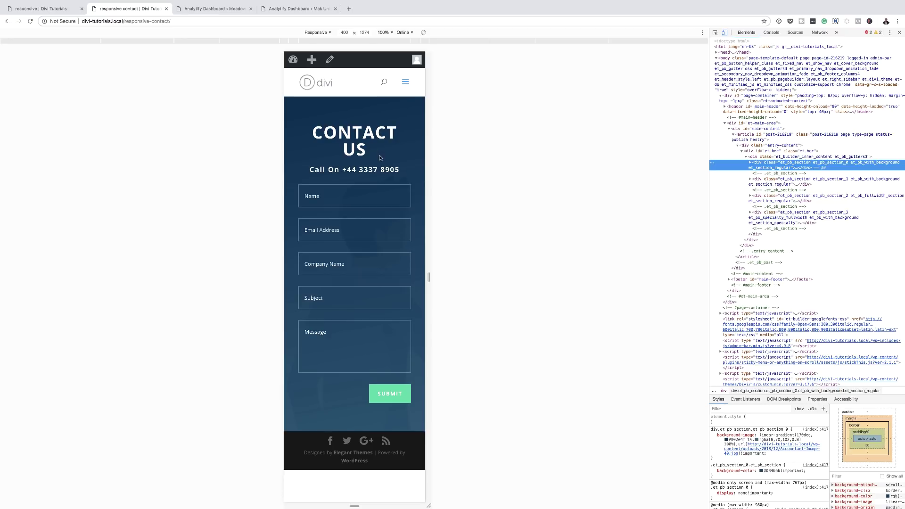
pyautogui.click(62, 10)
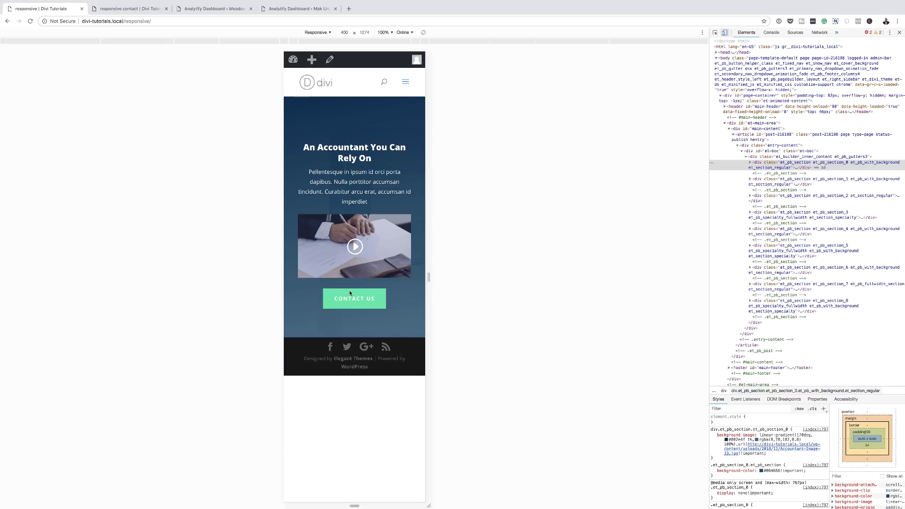
pyautogui.click(109, 9)
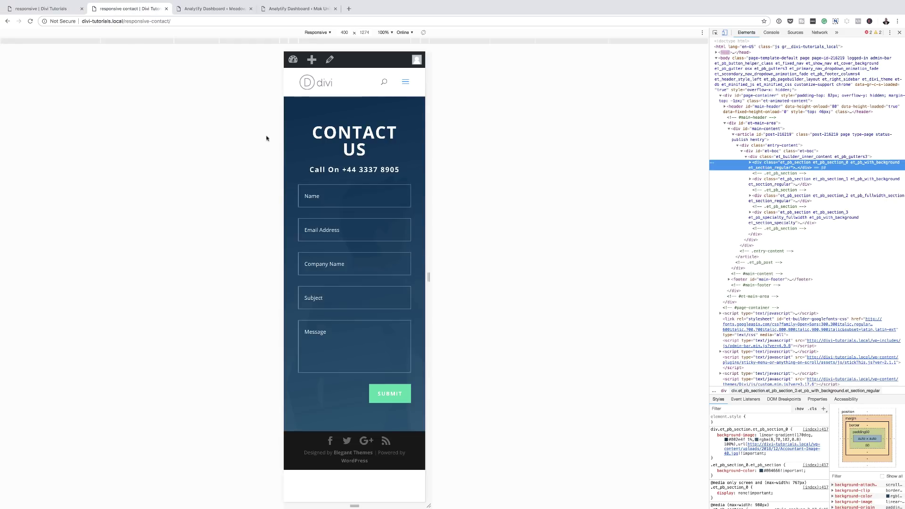